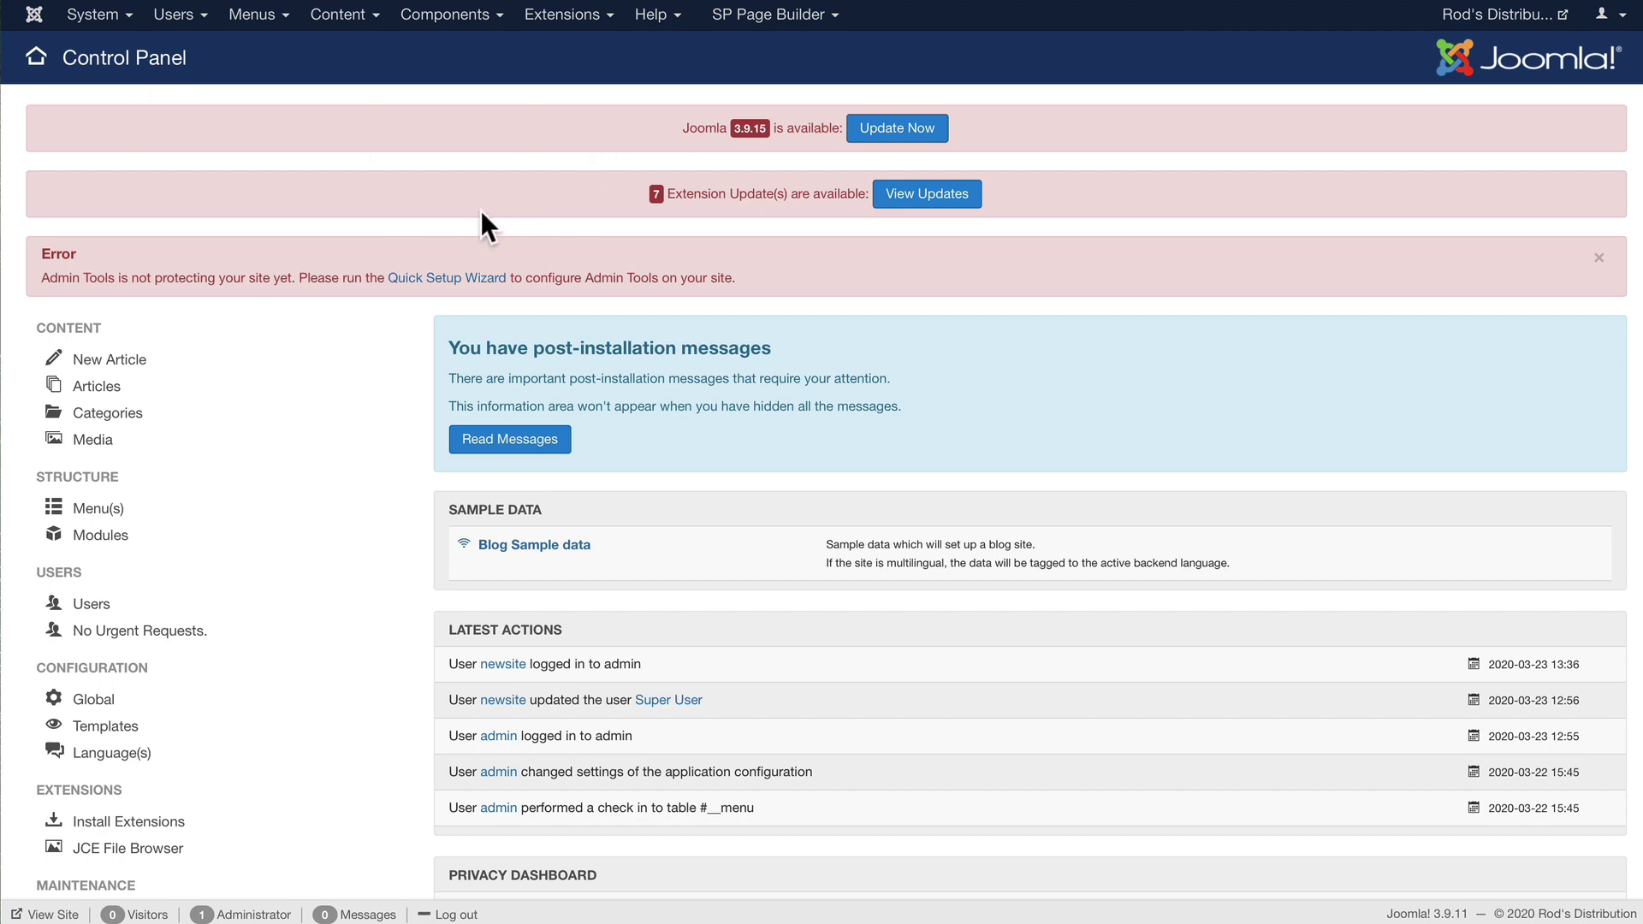
Install the Joomla 3.9.16 core update, then return to the Control Panel.
{"action": "left_click", "coordinate": [900, 137]}
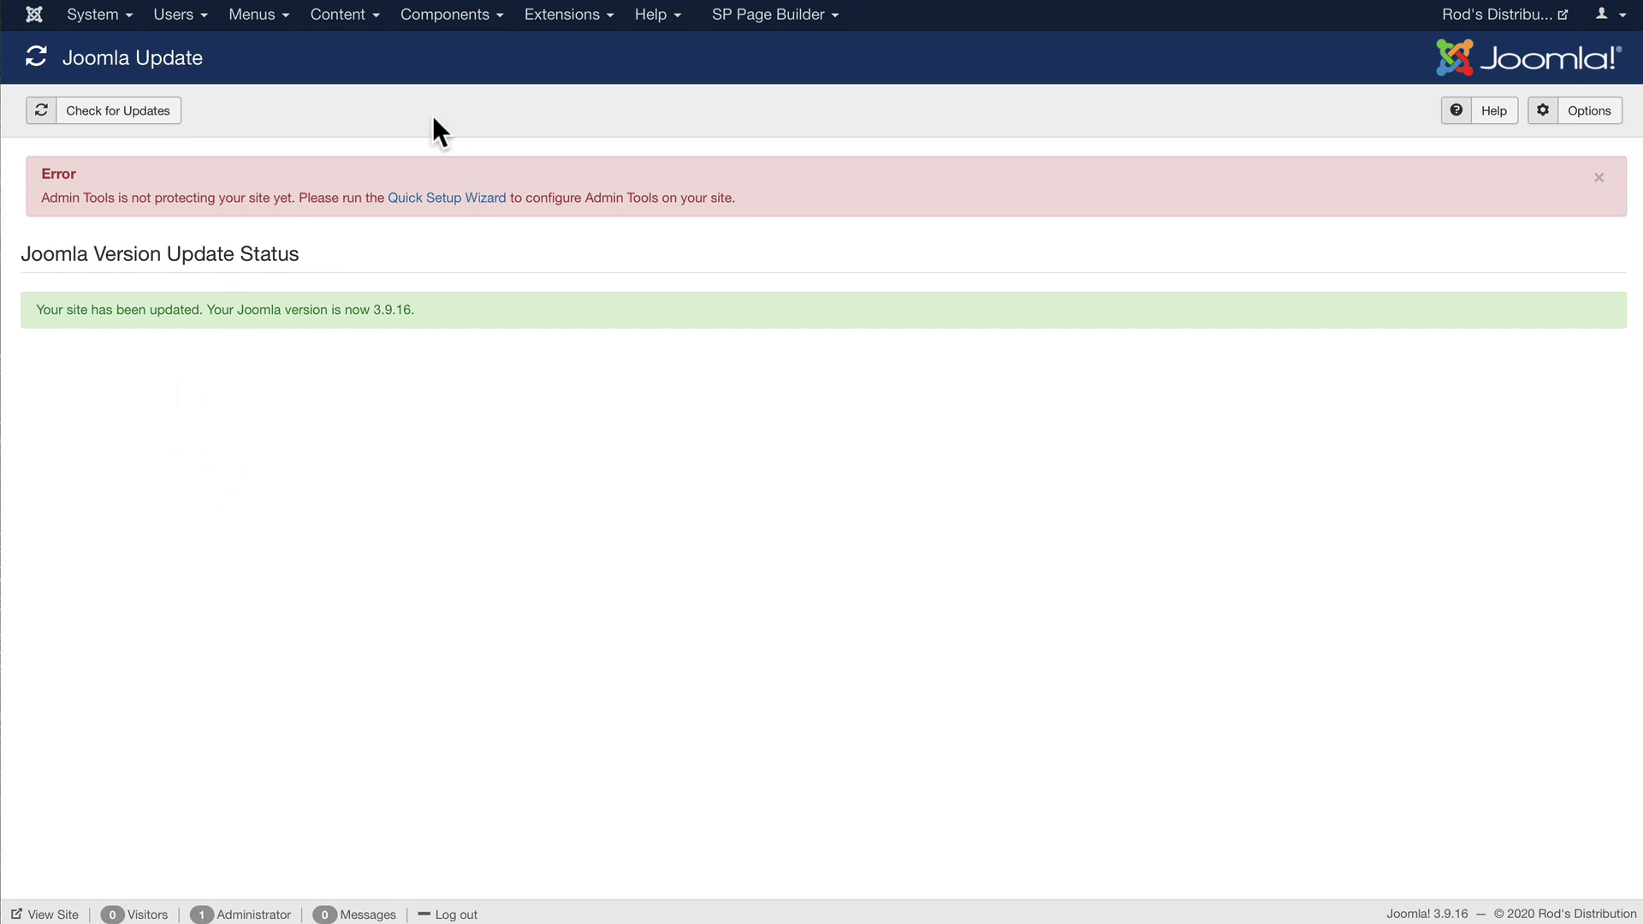
{"action": "left_click", "coordinate": [453, 18]}
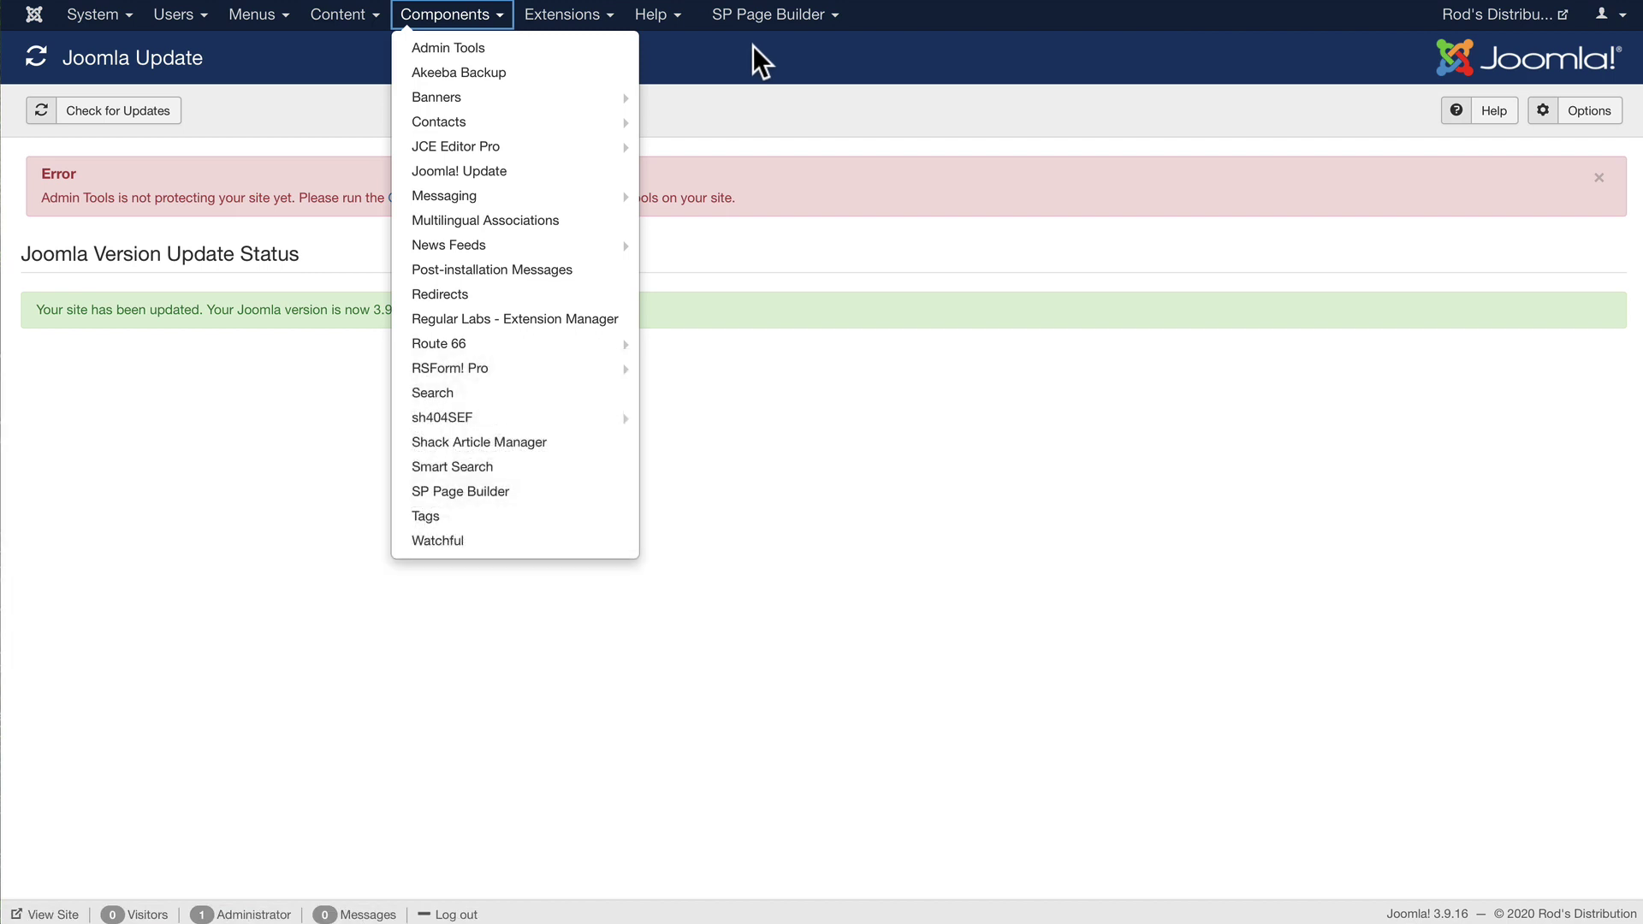
{"action": "left_click", "coordinate": [750, 47]}
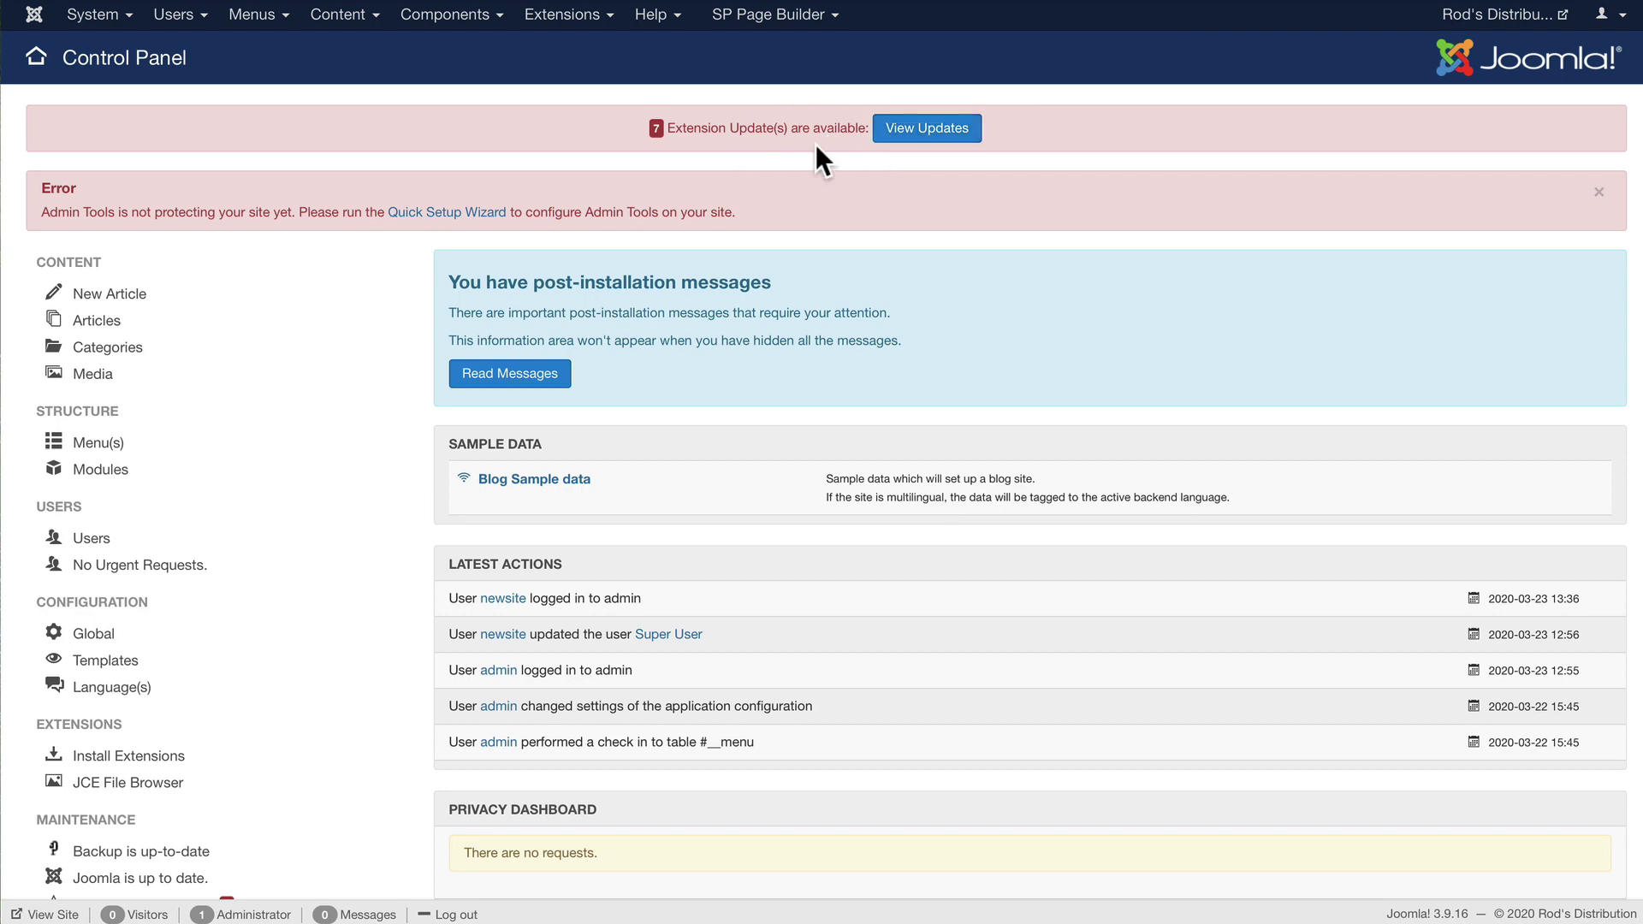
Install the available extension updates, leaving OSVimeo, OSYouTube and SP Page Builder Pro pending.
{"action": "left_click", "coordinate": [937, 130]}
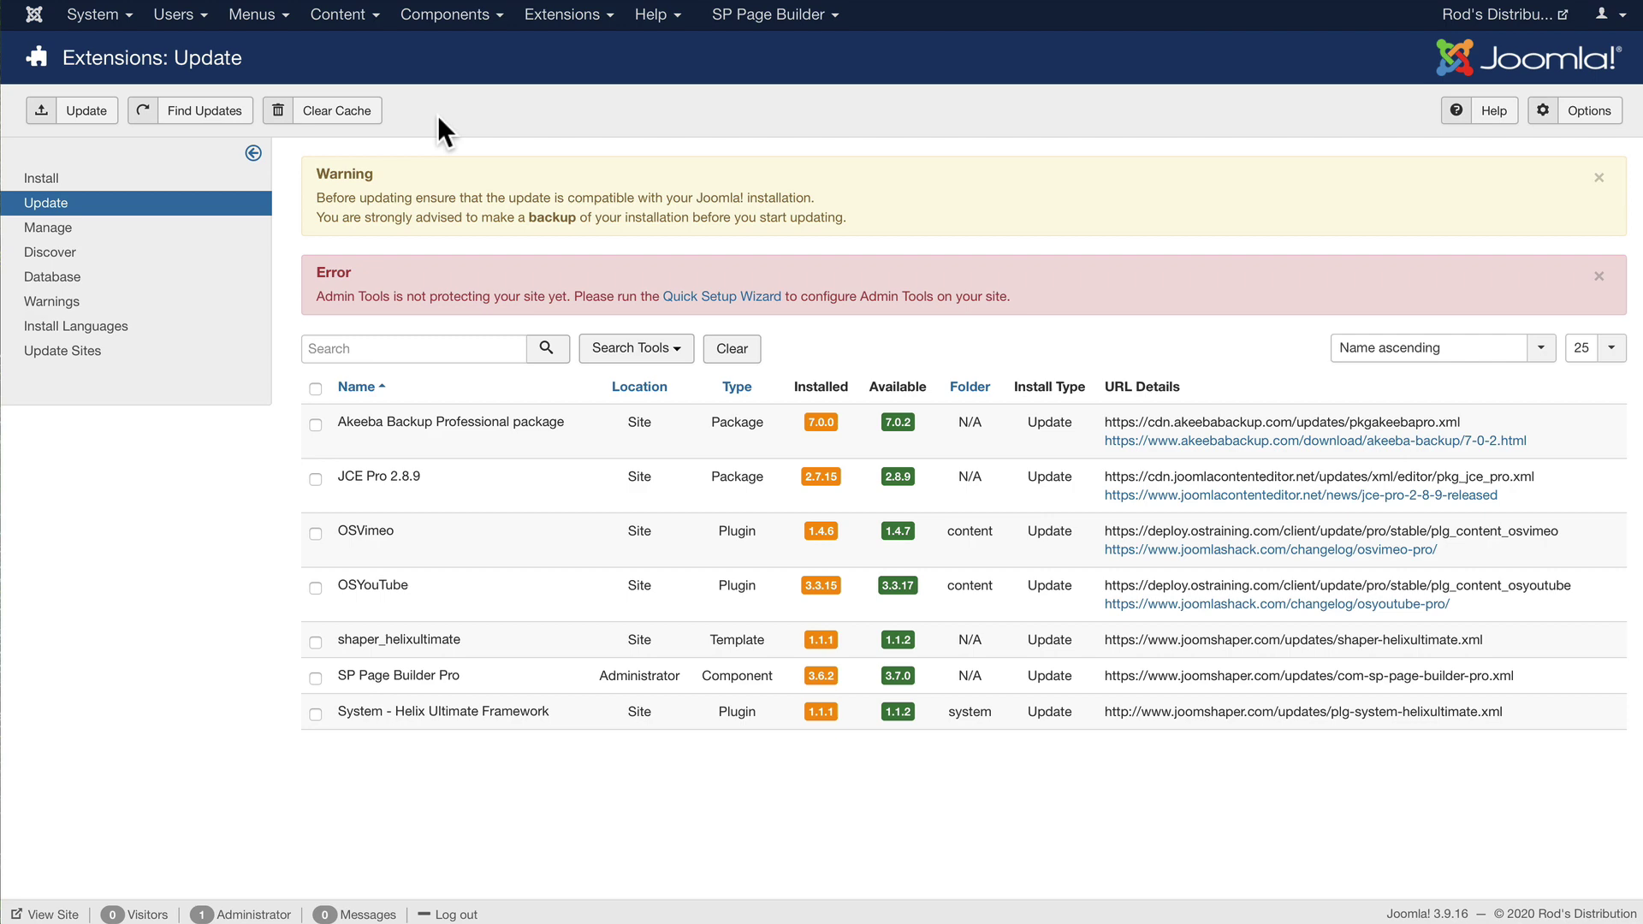
{"action": "left_click", "coordinate": [315, 388]}
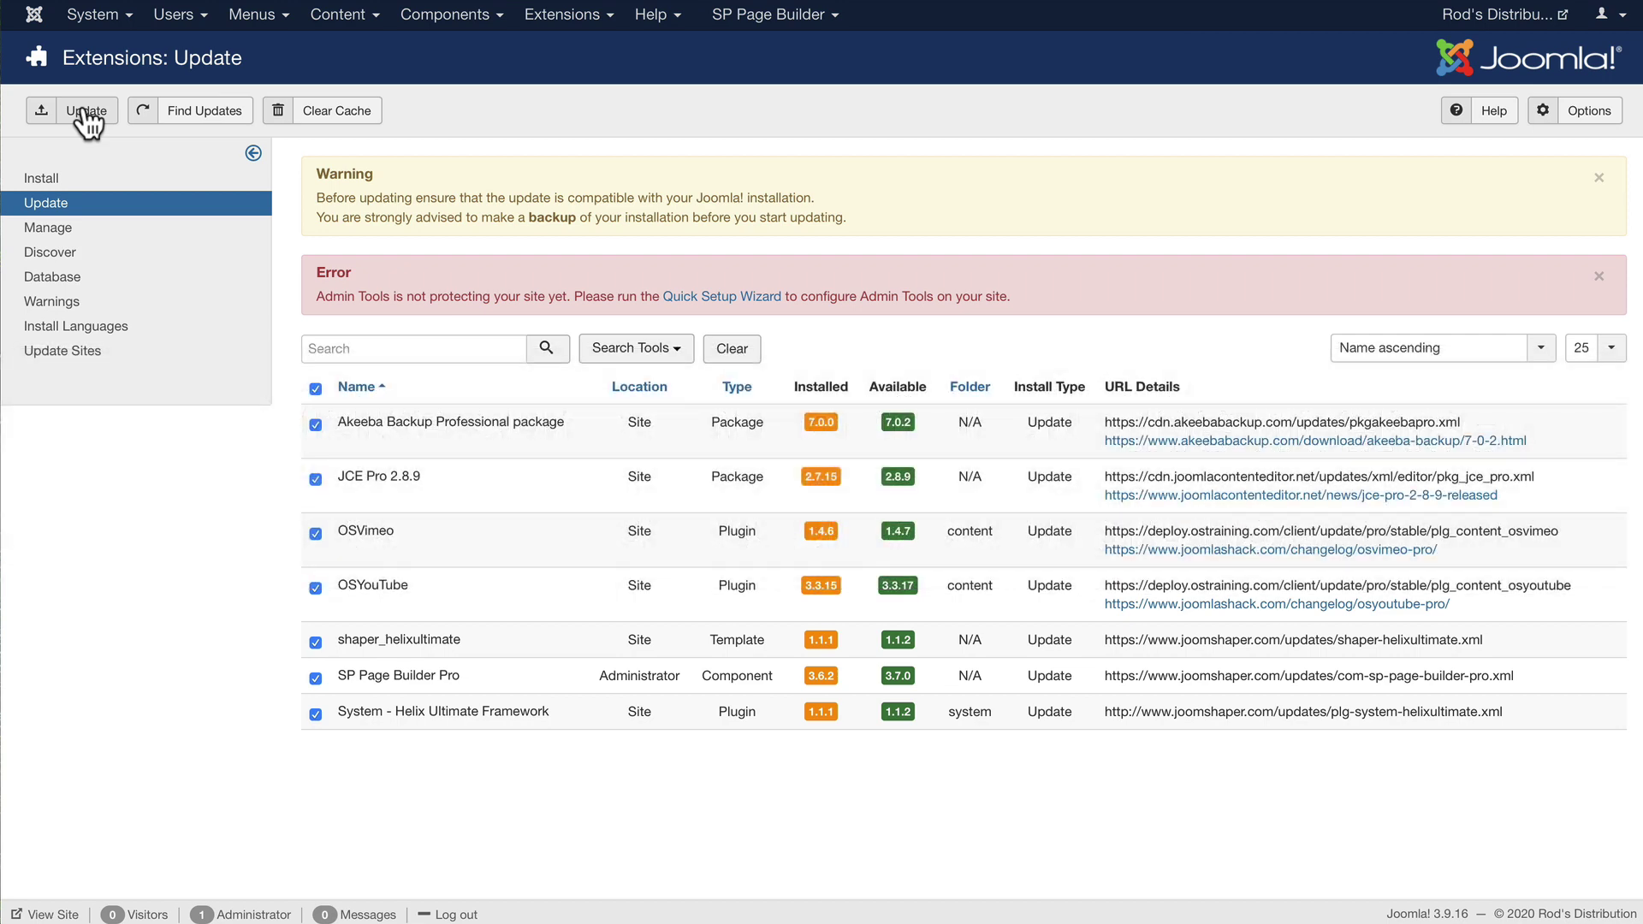
{"action": "left_click", "coordinate": [87, 111]}
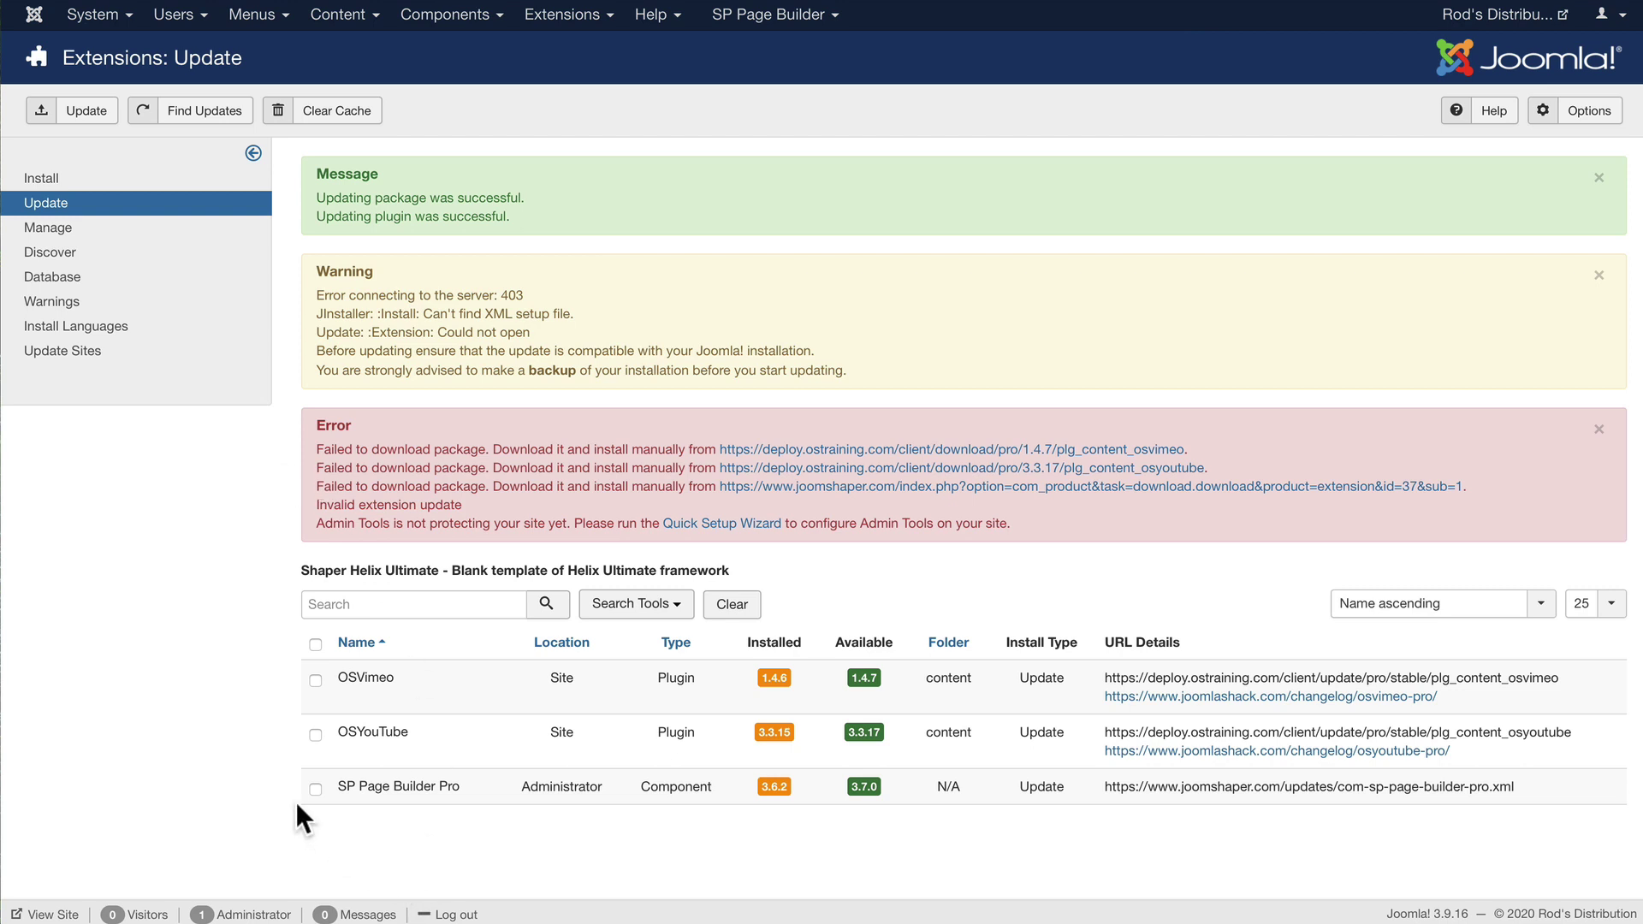
{"action": "left_click", "coordinate": [315, 788]}
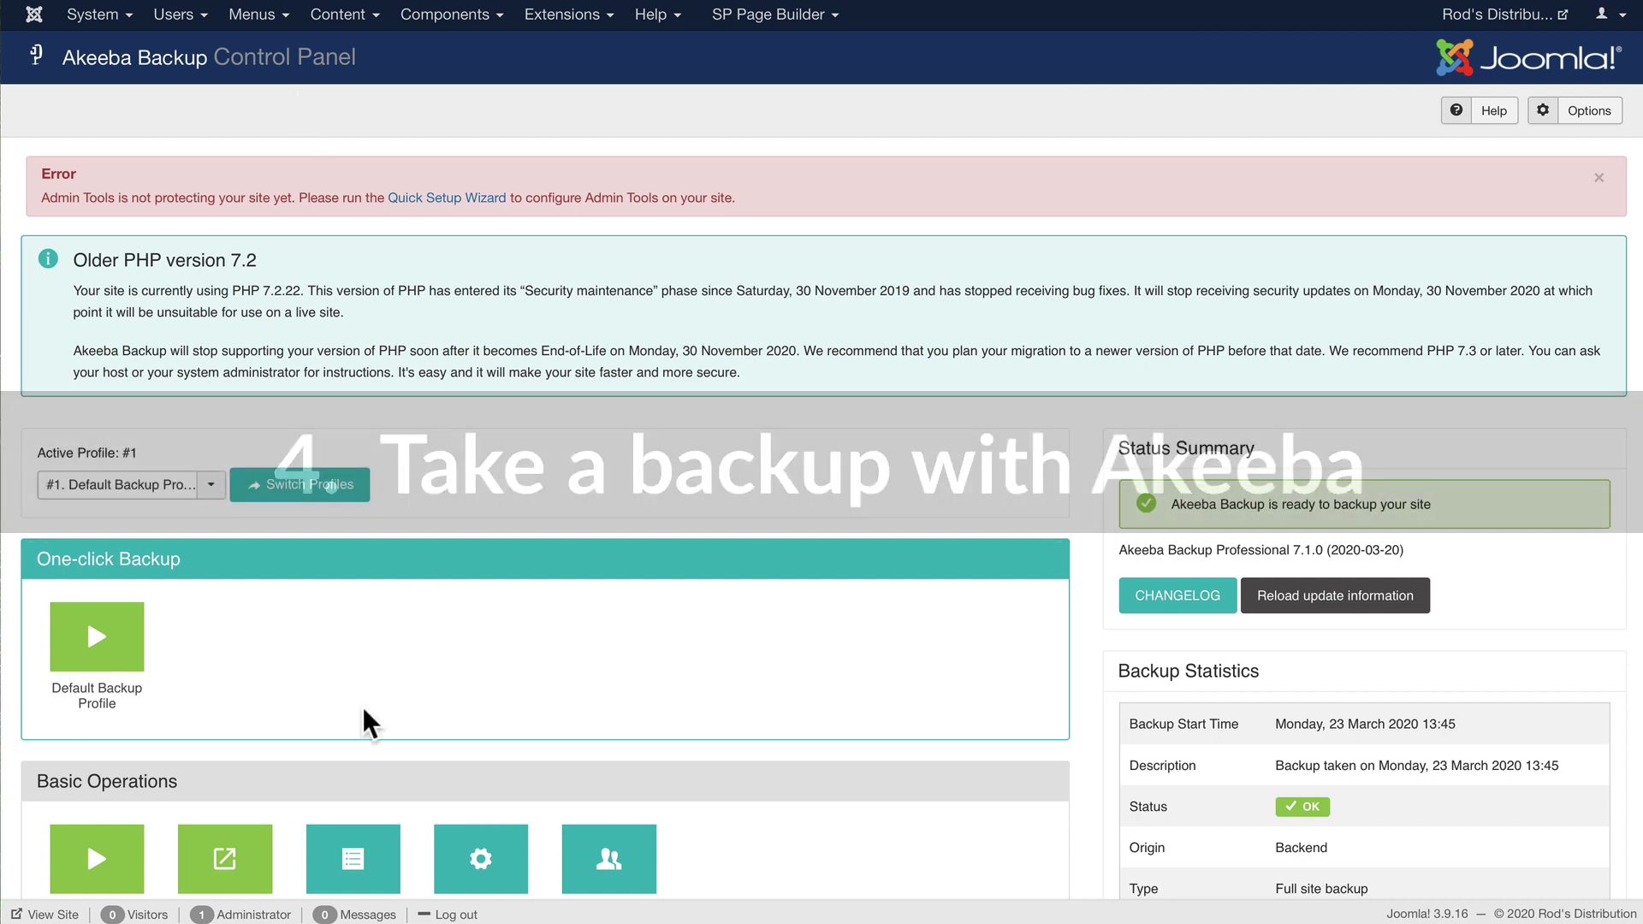
Run a Default Backup Profile backup and download the new 34.92 MB archive.
{"action": "left_click", "coordinate": [99, 641]}
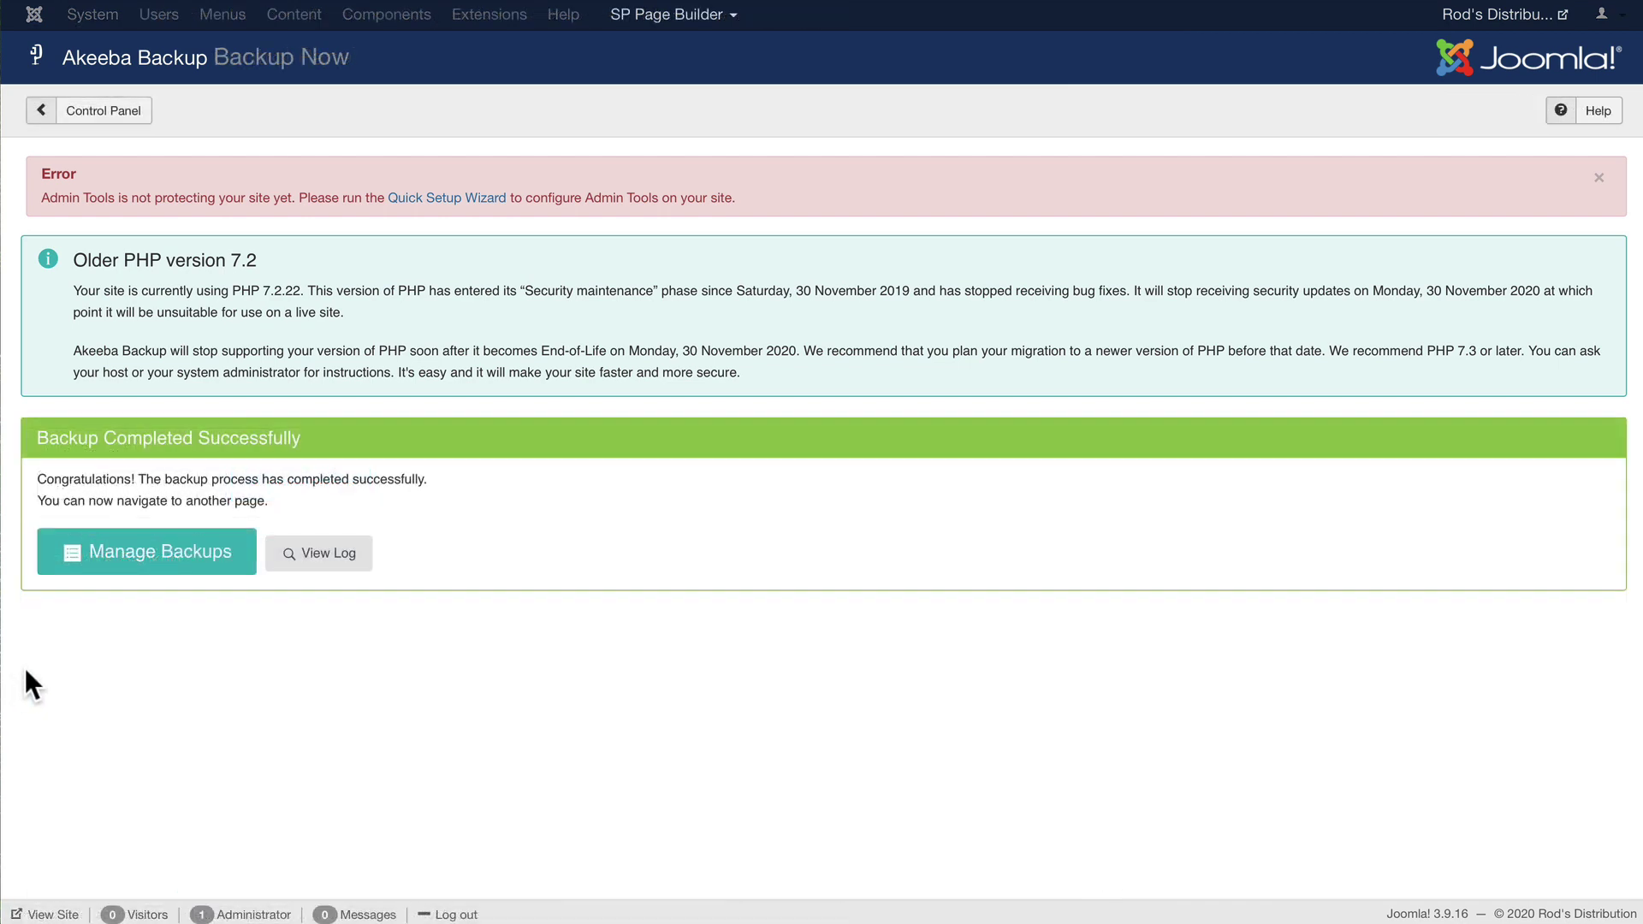
{"action": "left_click", "coordinate": [146, 576]}
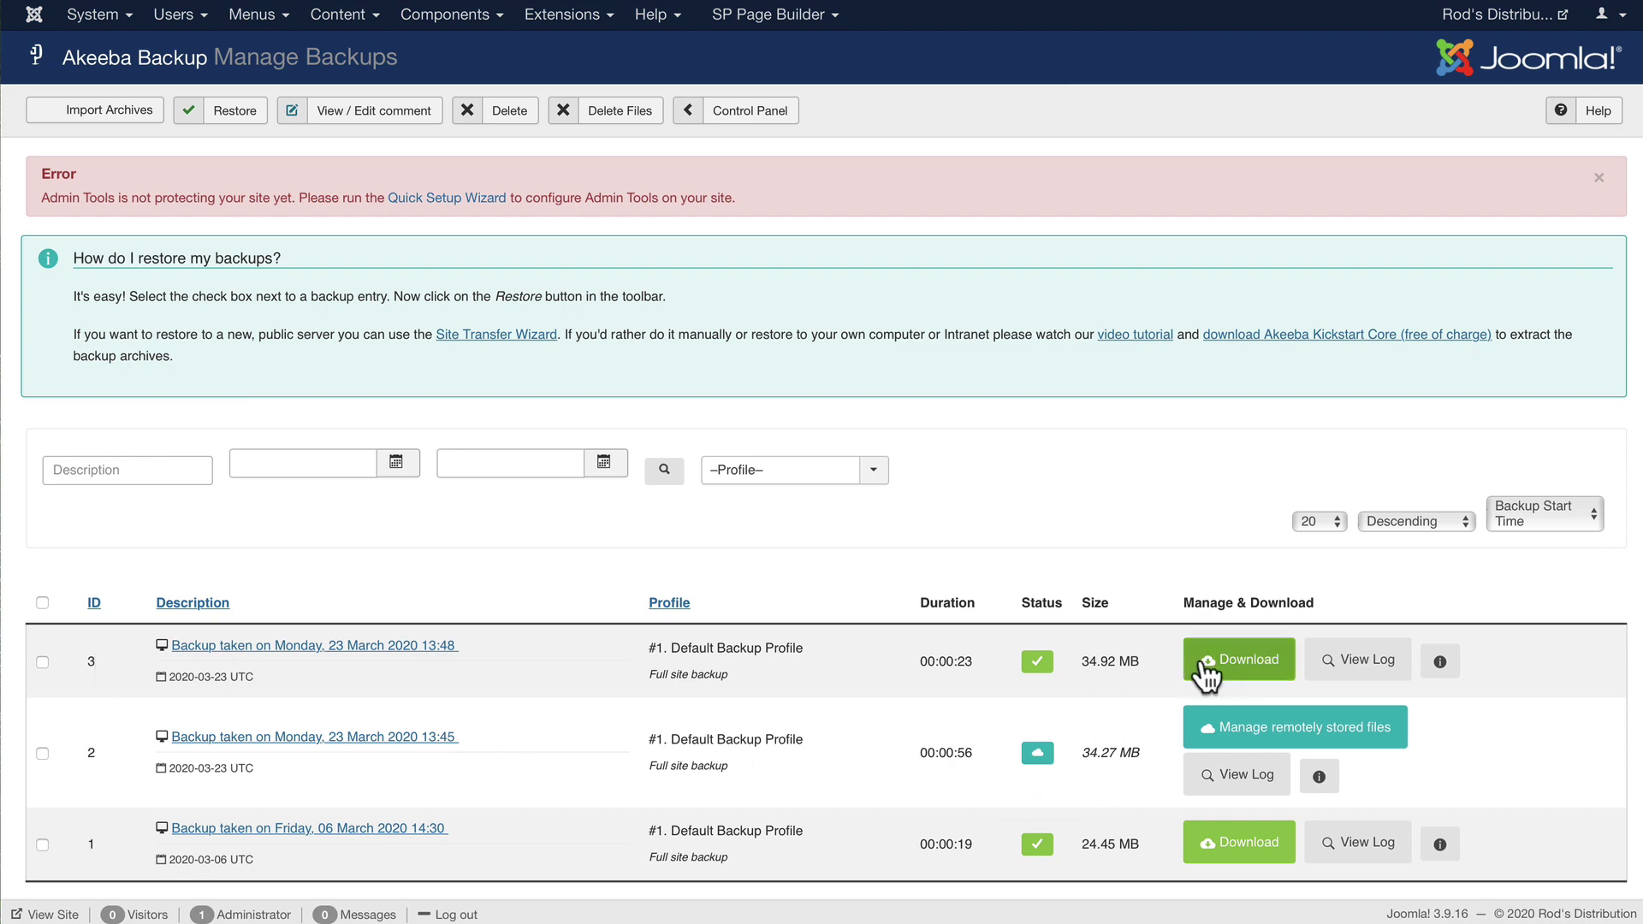
{"action": "left_click", "coordinate": [1203, 671]}
{"action": "left_click", "coordinate": [1238, 674]}
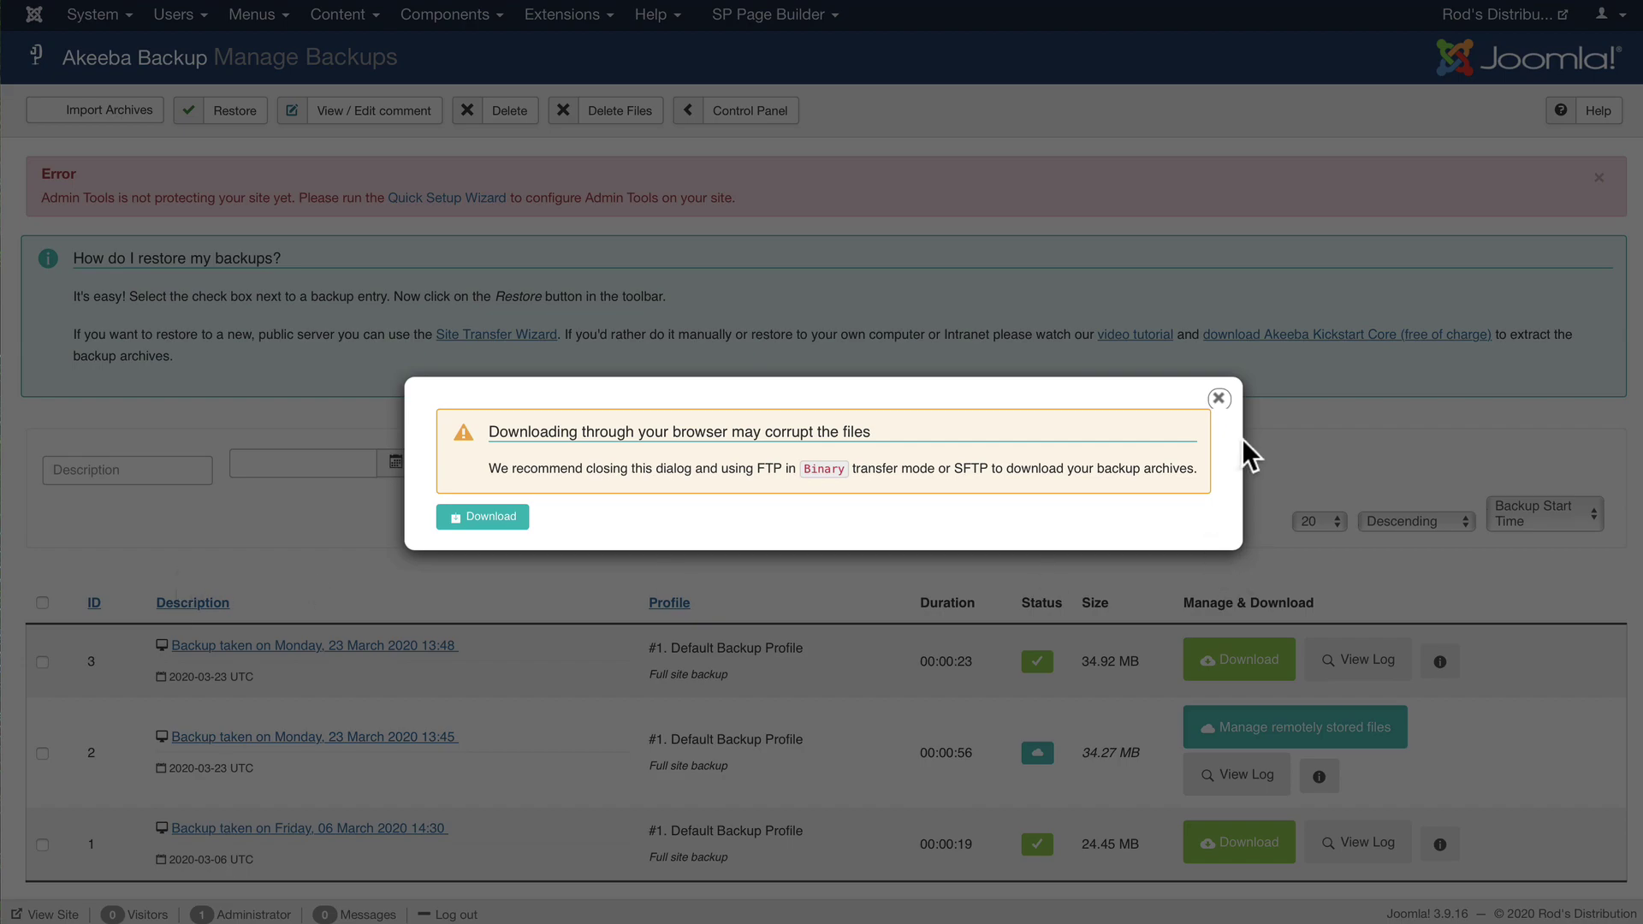
{"action": "left_click", "coordinate": [1218, 399]}
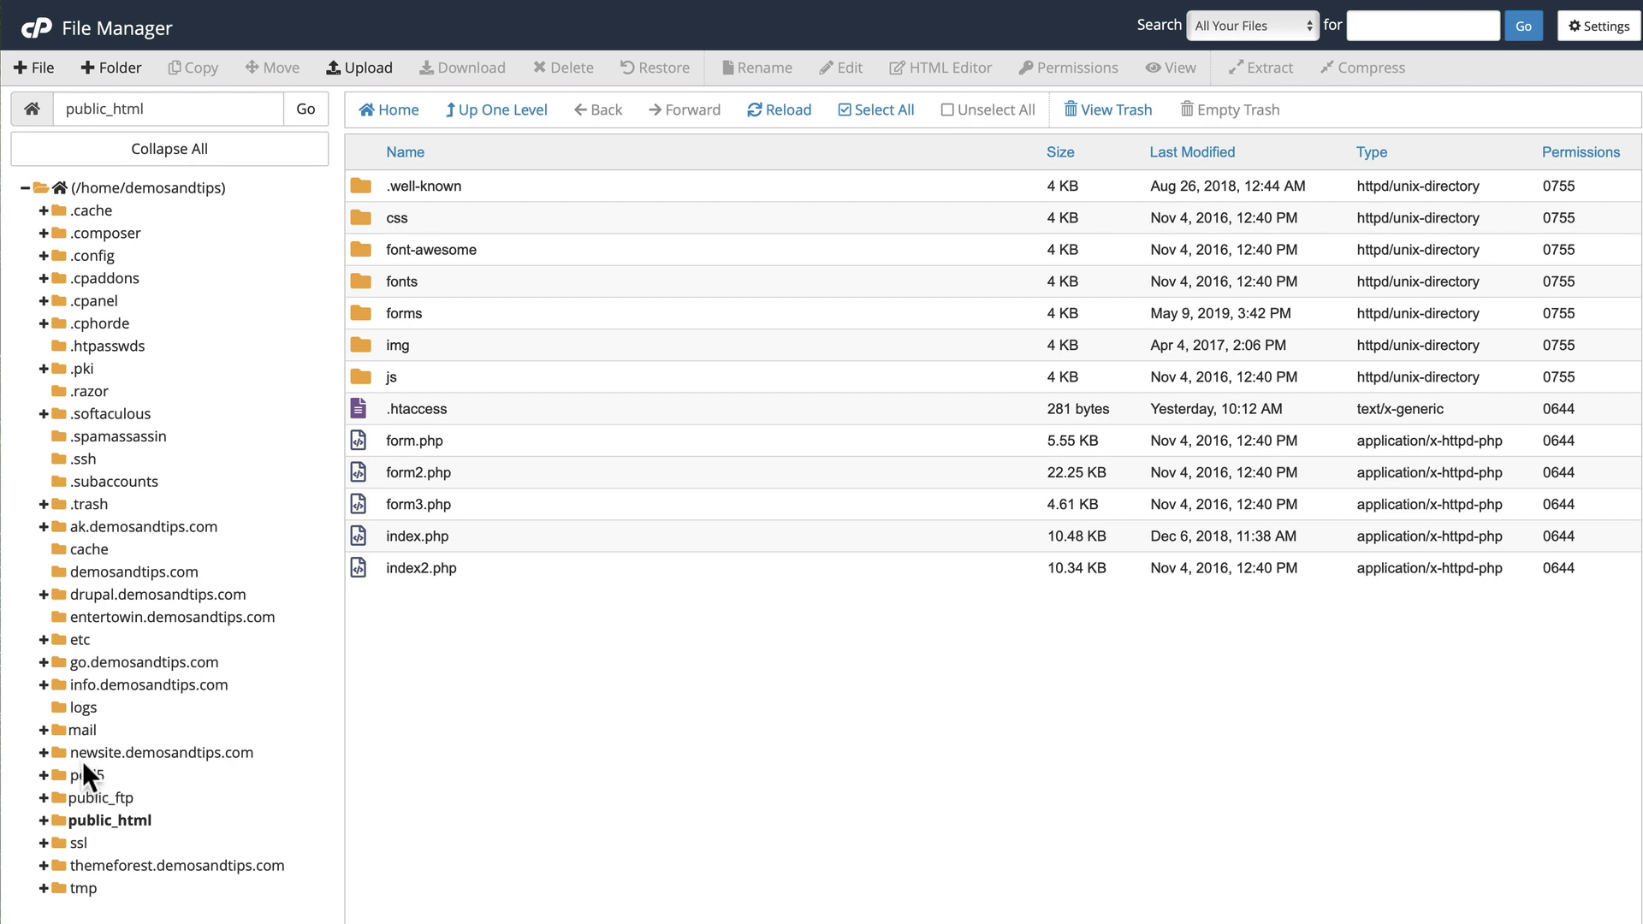
Upload the backup .jpa archive and kickstart.php into the newsite.demosandtips.com folder.
{"action": "left_click", "coordinate": [96, 753]}
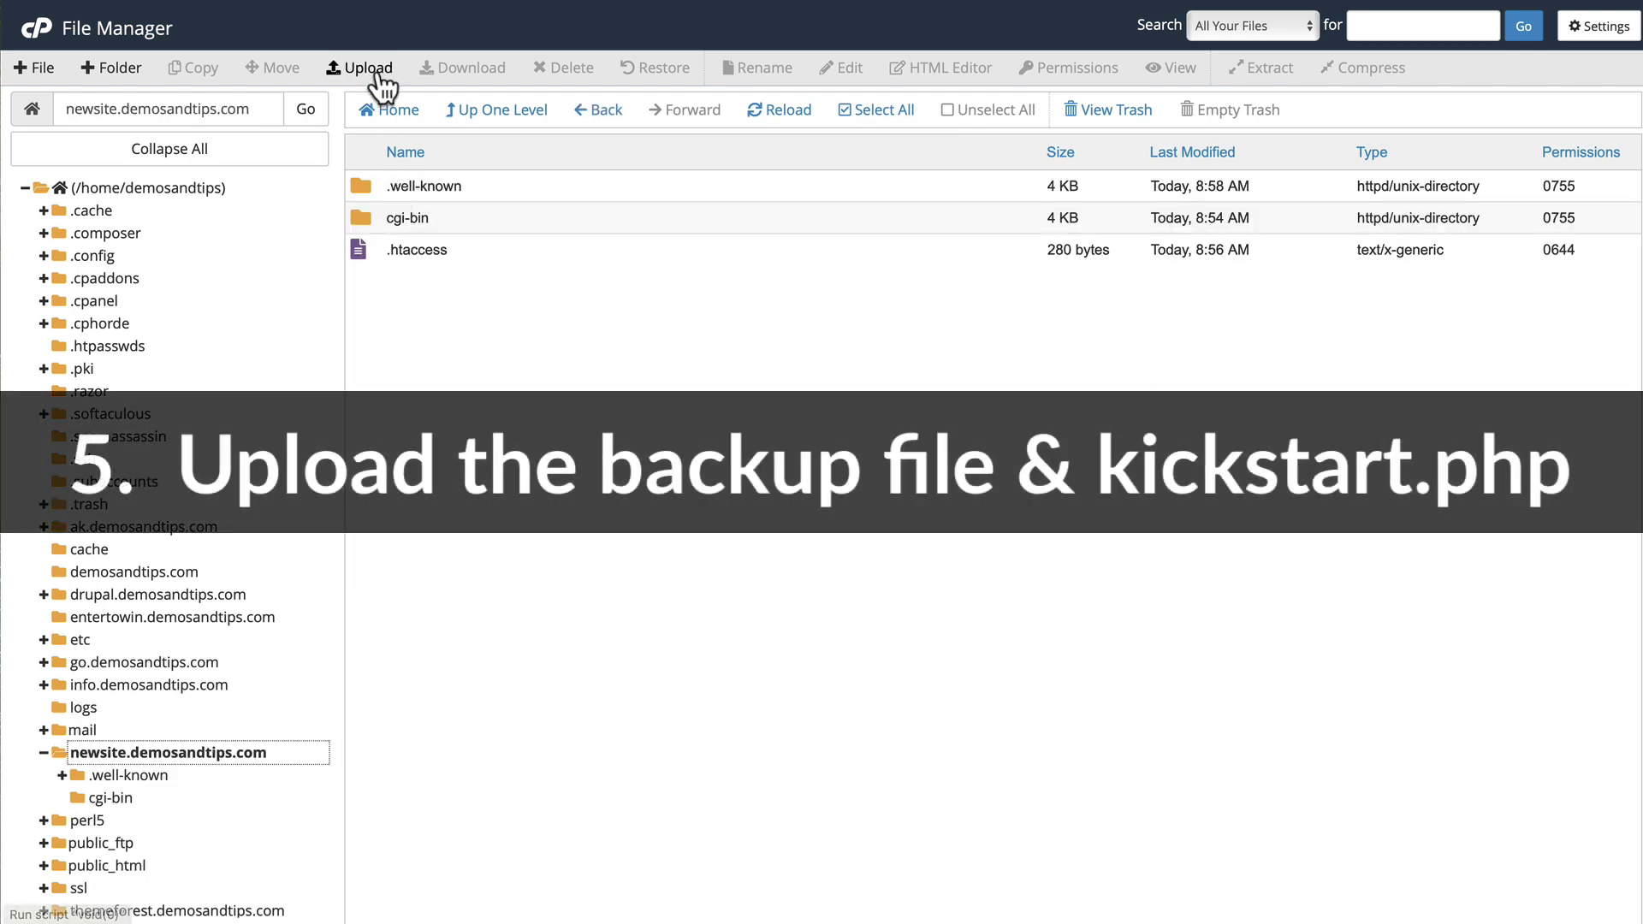
{"action": "left_click", "coordinate": [374, 72]}
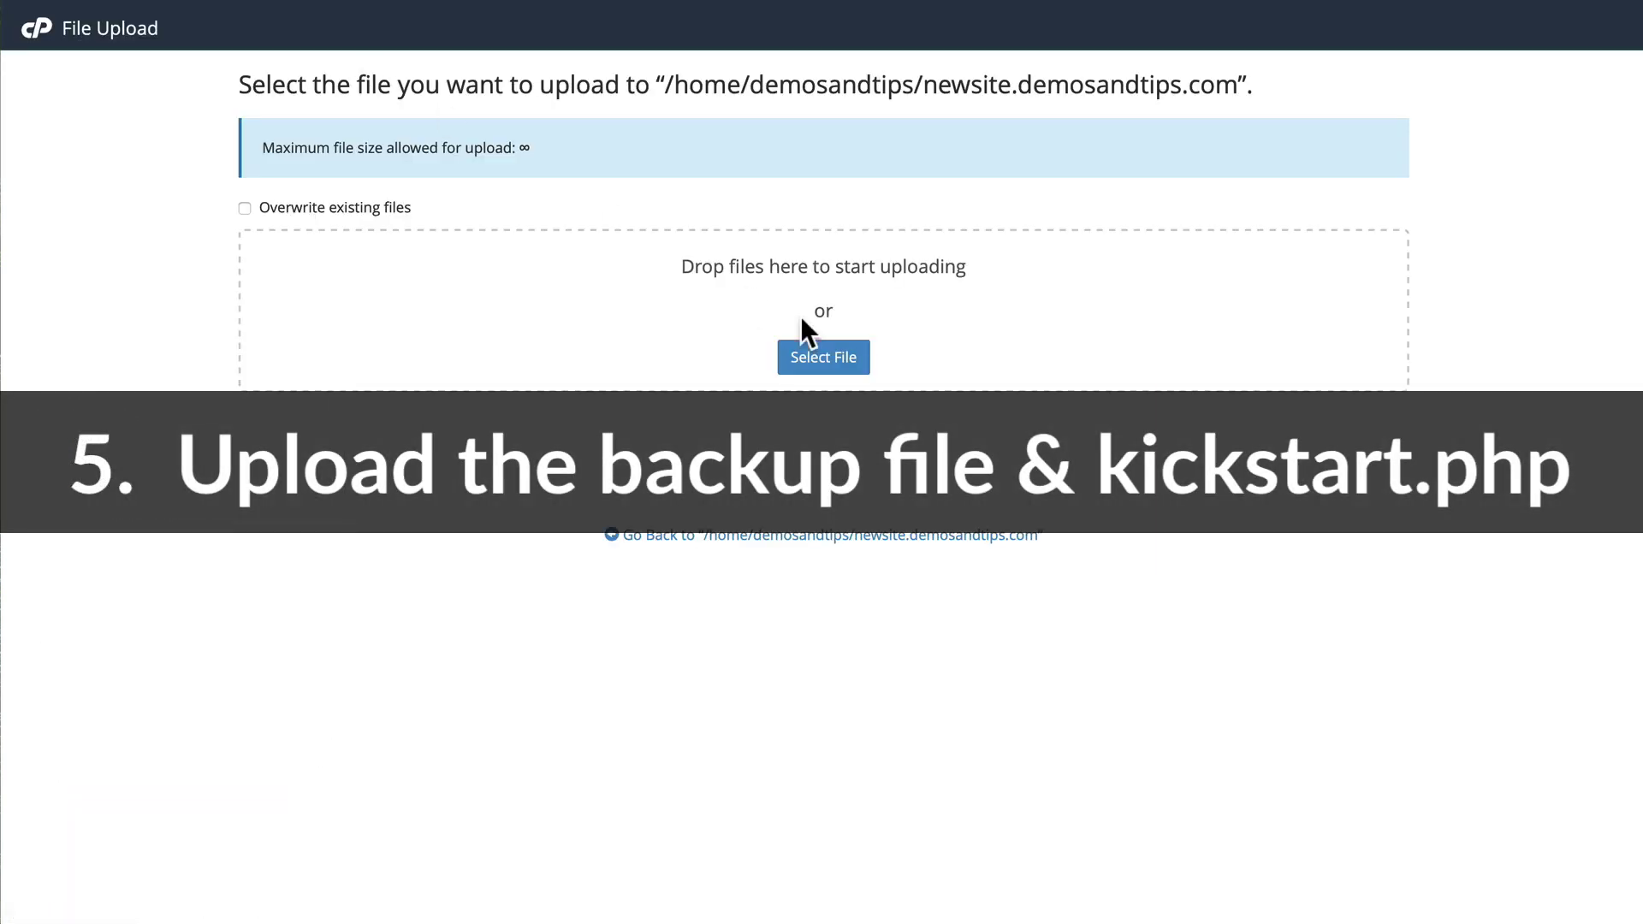
{"action": "left_click", "coordinate": [811, 351]}
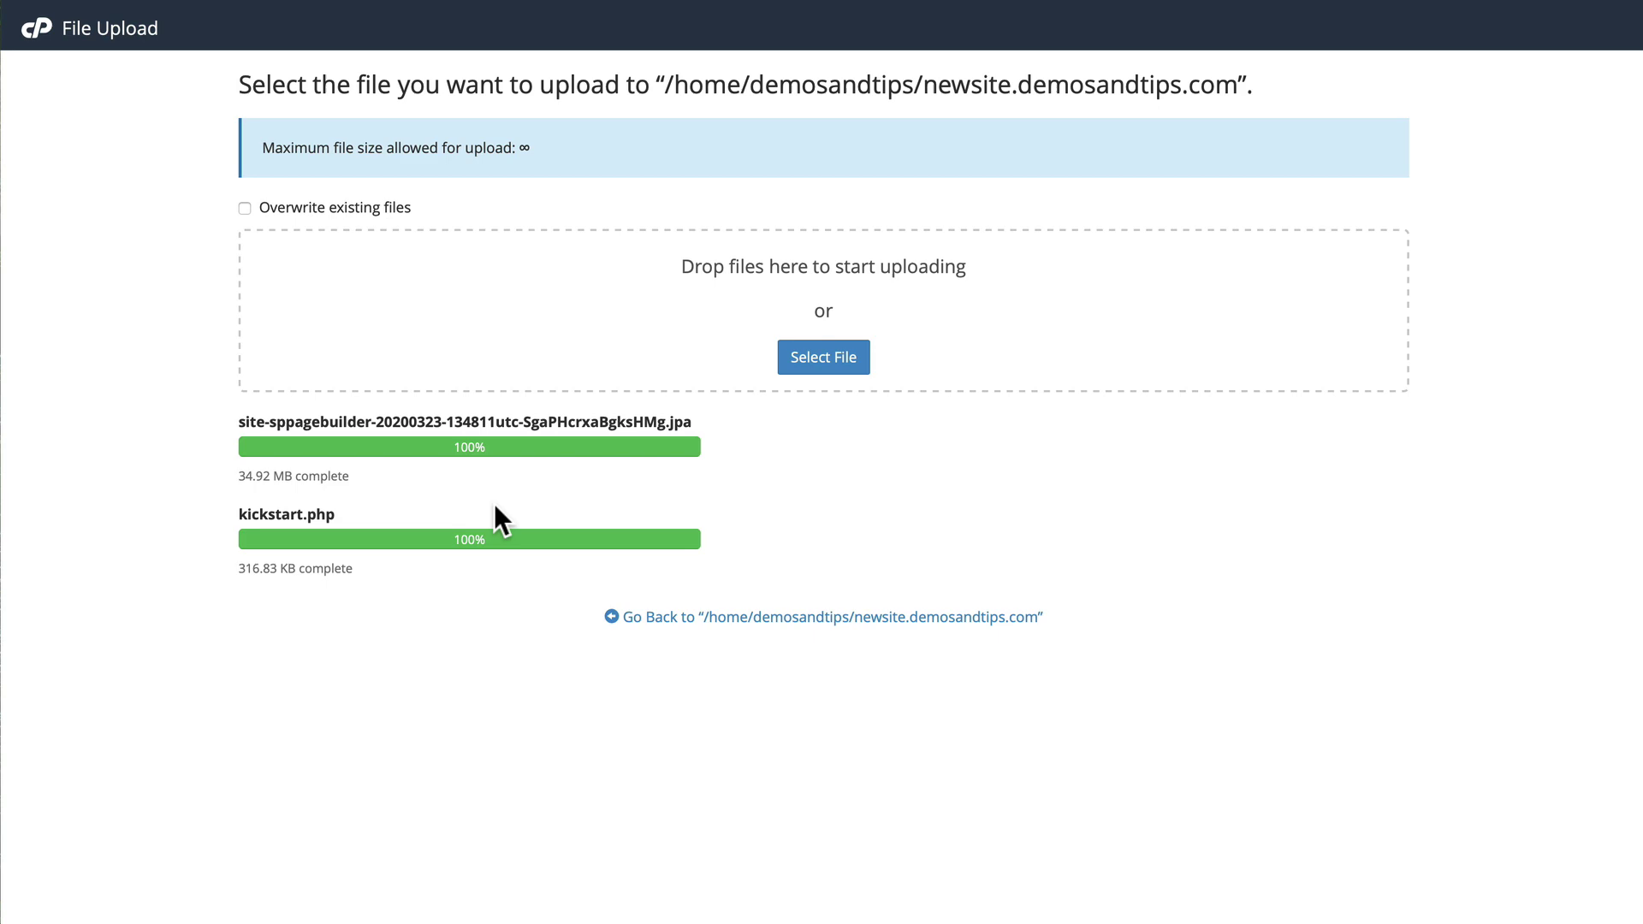
{"action": "key", "text": "ctrl+w"}
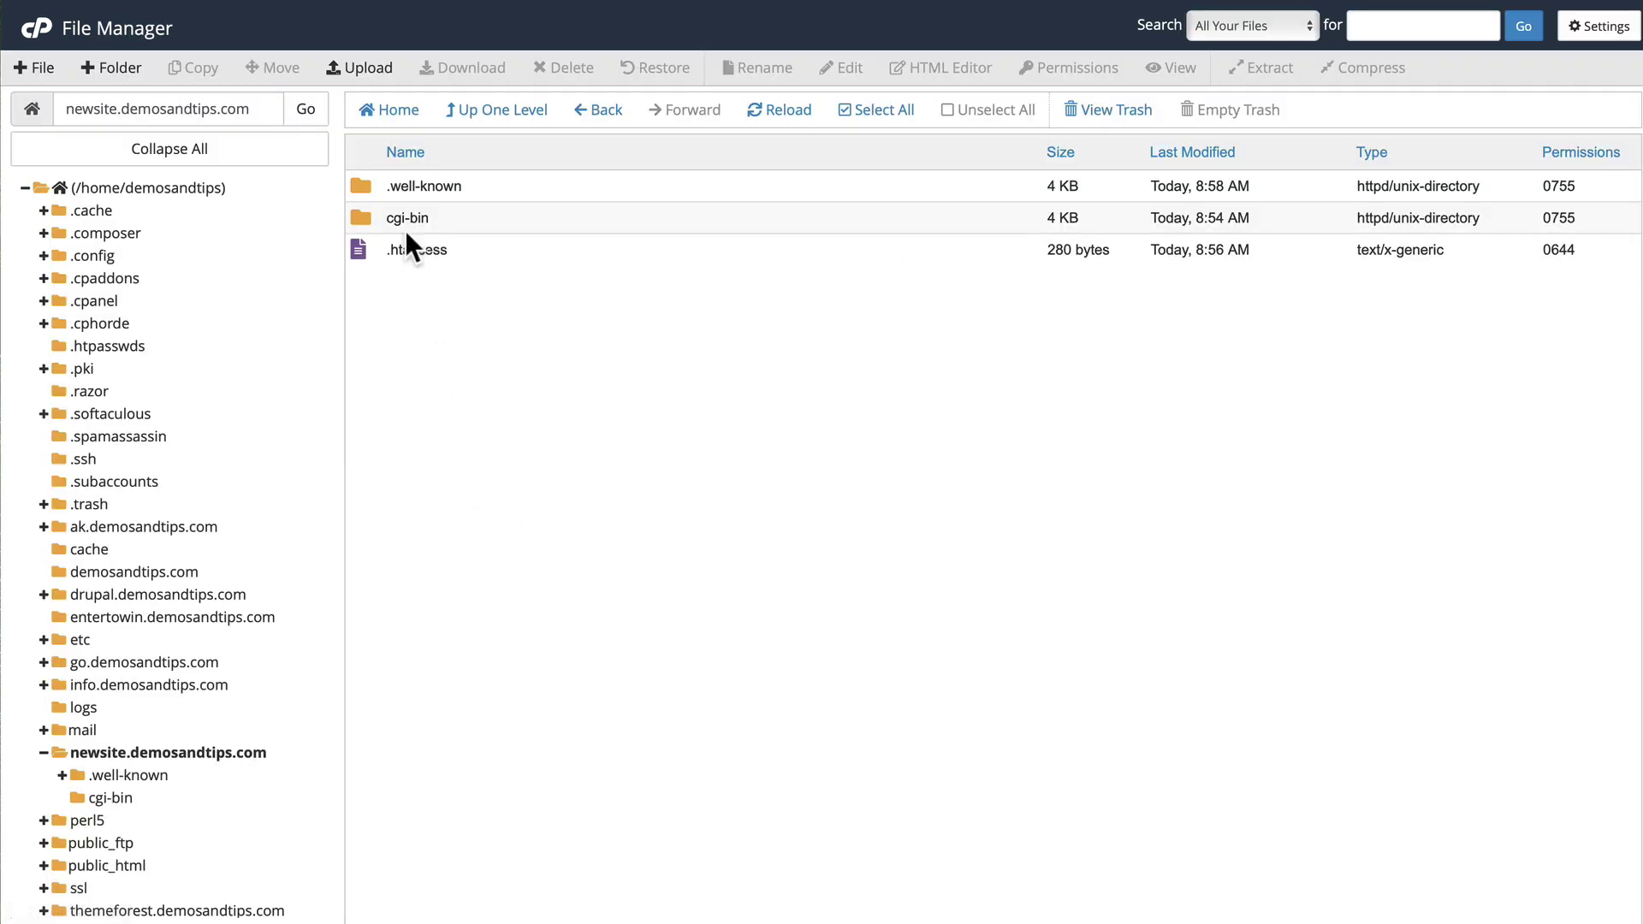
Create a new MySQL database and its user with the MySQL Database Wizard.
{"action": "key", "text": "ctrl+w"}
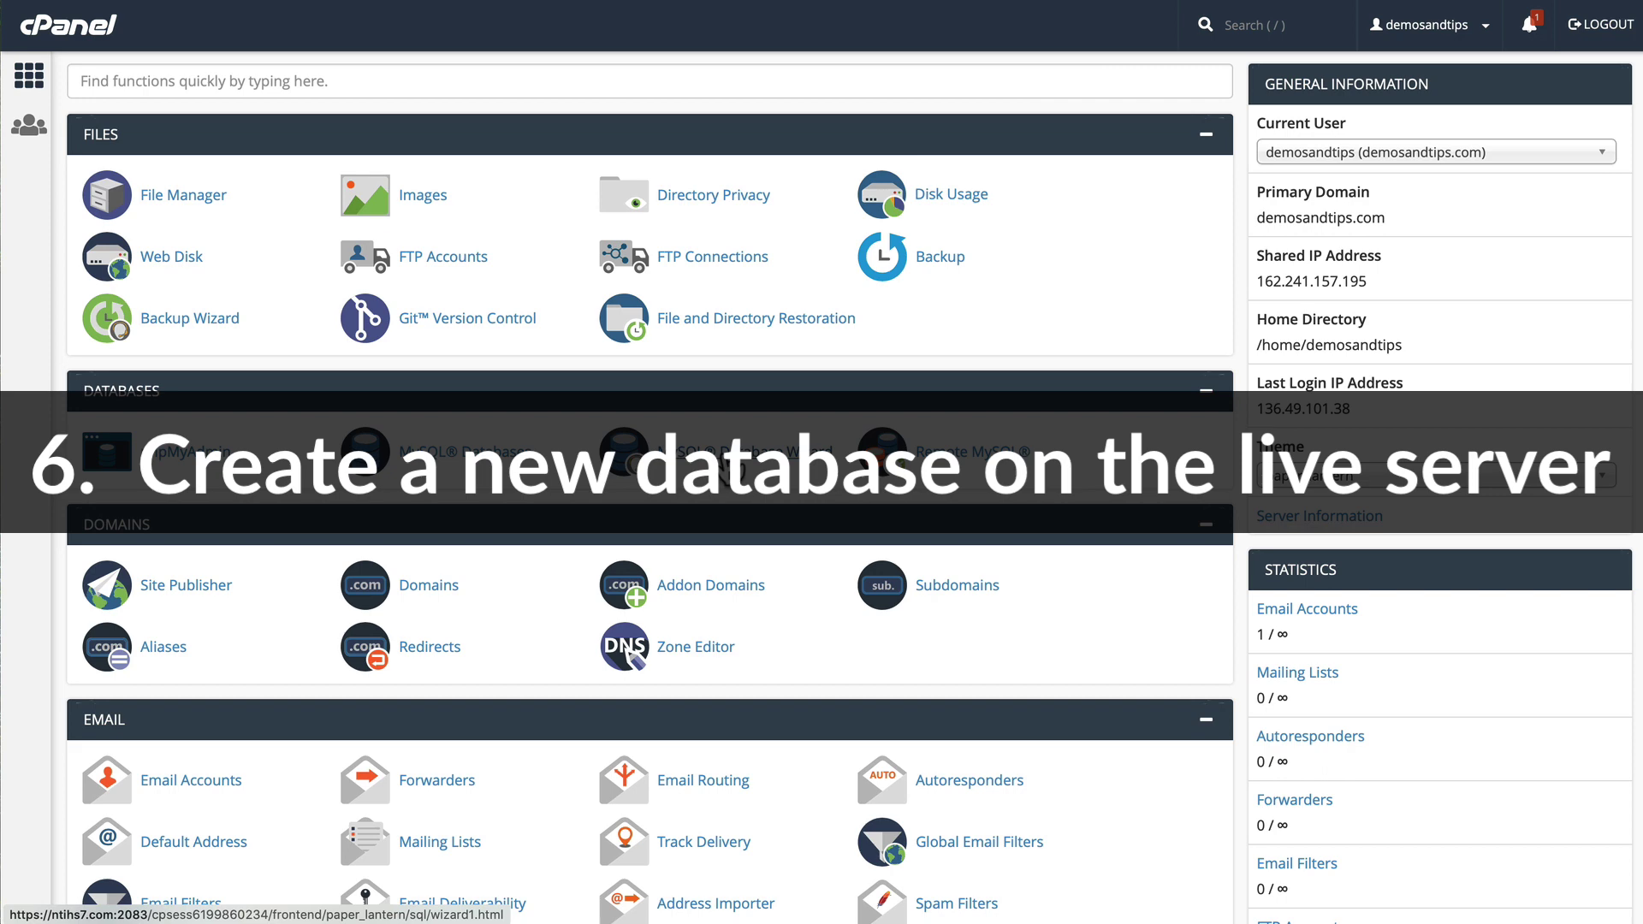
{"action": "left_click", "coordinate": [728, 466]}
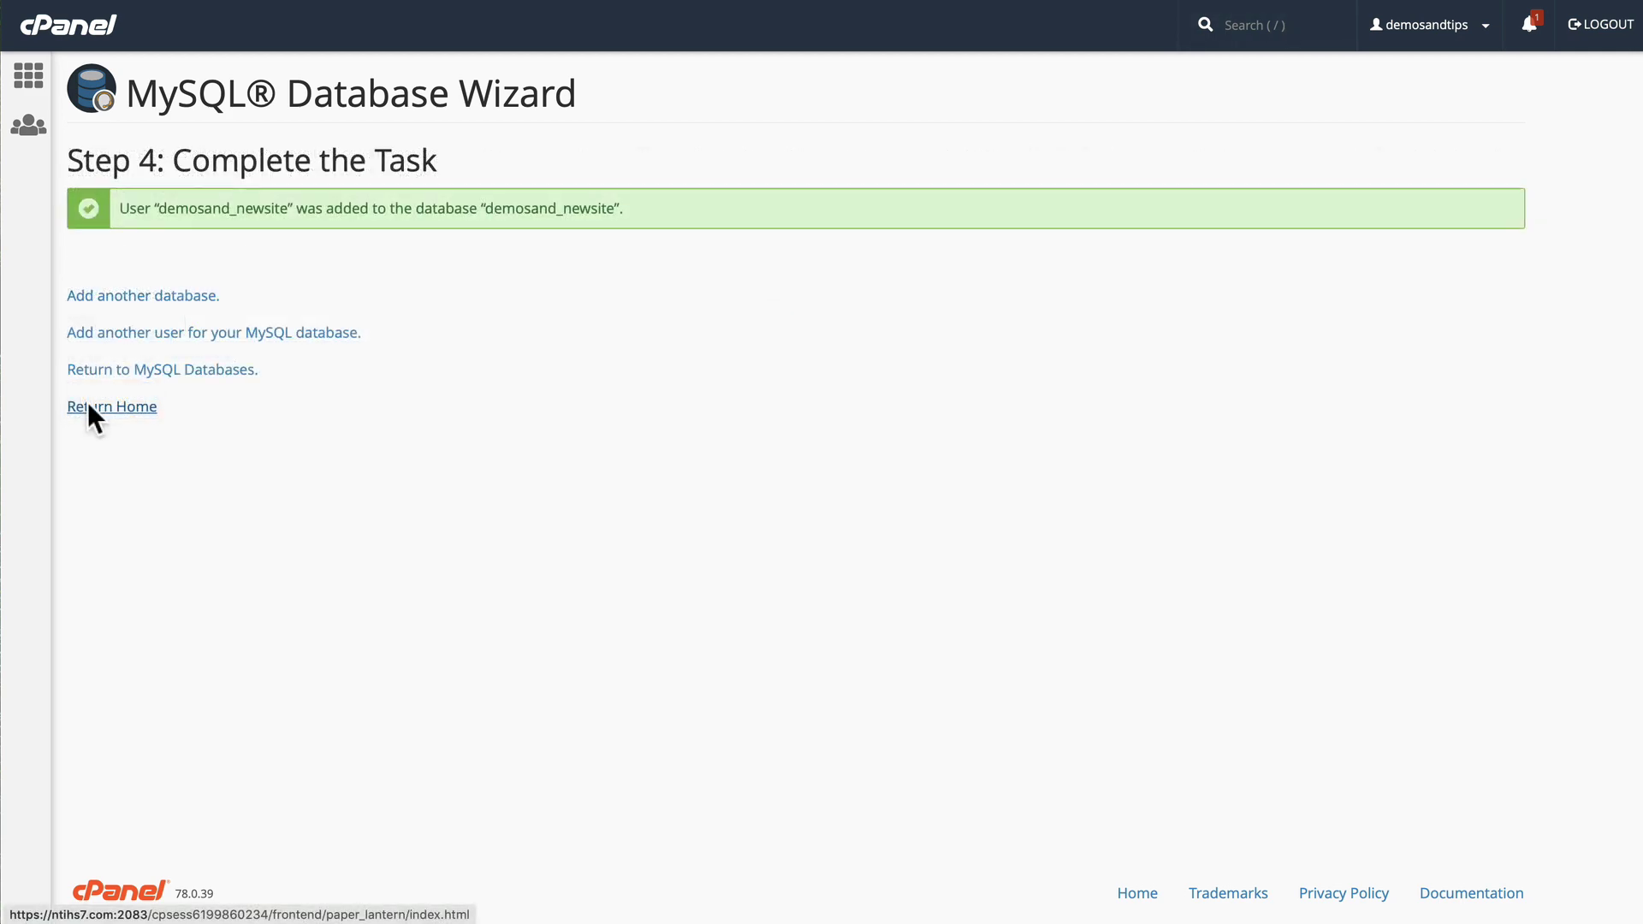
{"action": "left_click", "coordinate": [89, 404]}
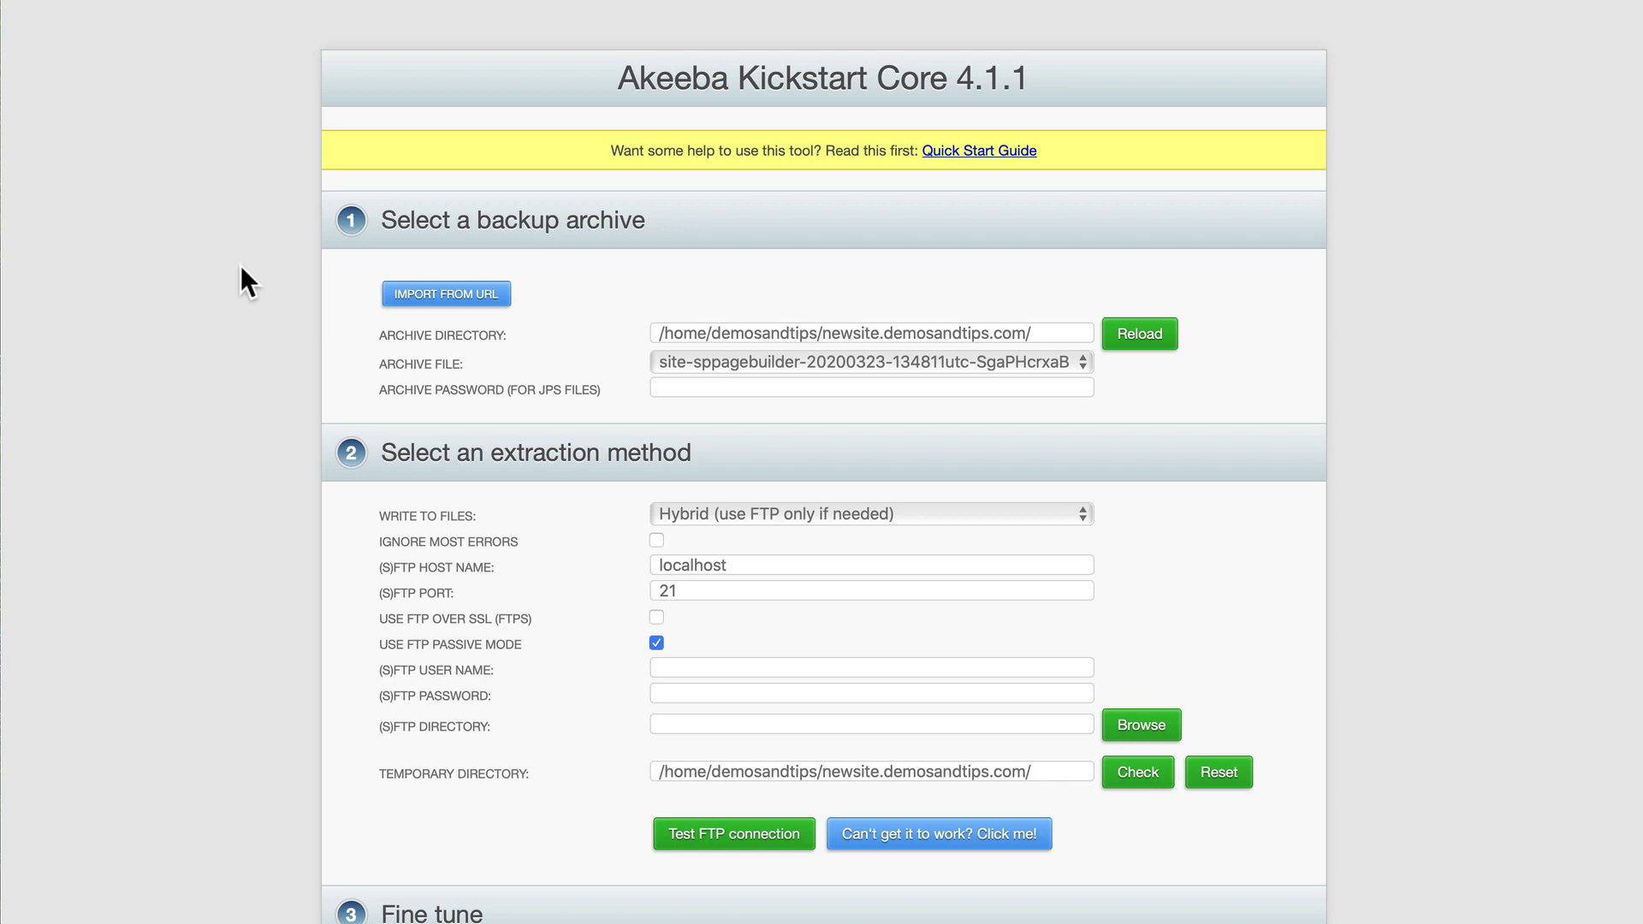
Extract the backup archive in Kickstart and confirm every pre-installation check shows Yes.
{"action": "scroll", "coordinate": [239, 266], "scroll_direction": "down", "scroll_amount": 5}
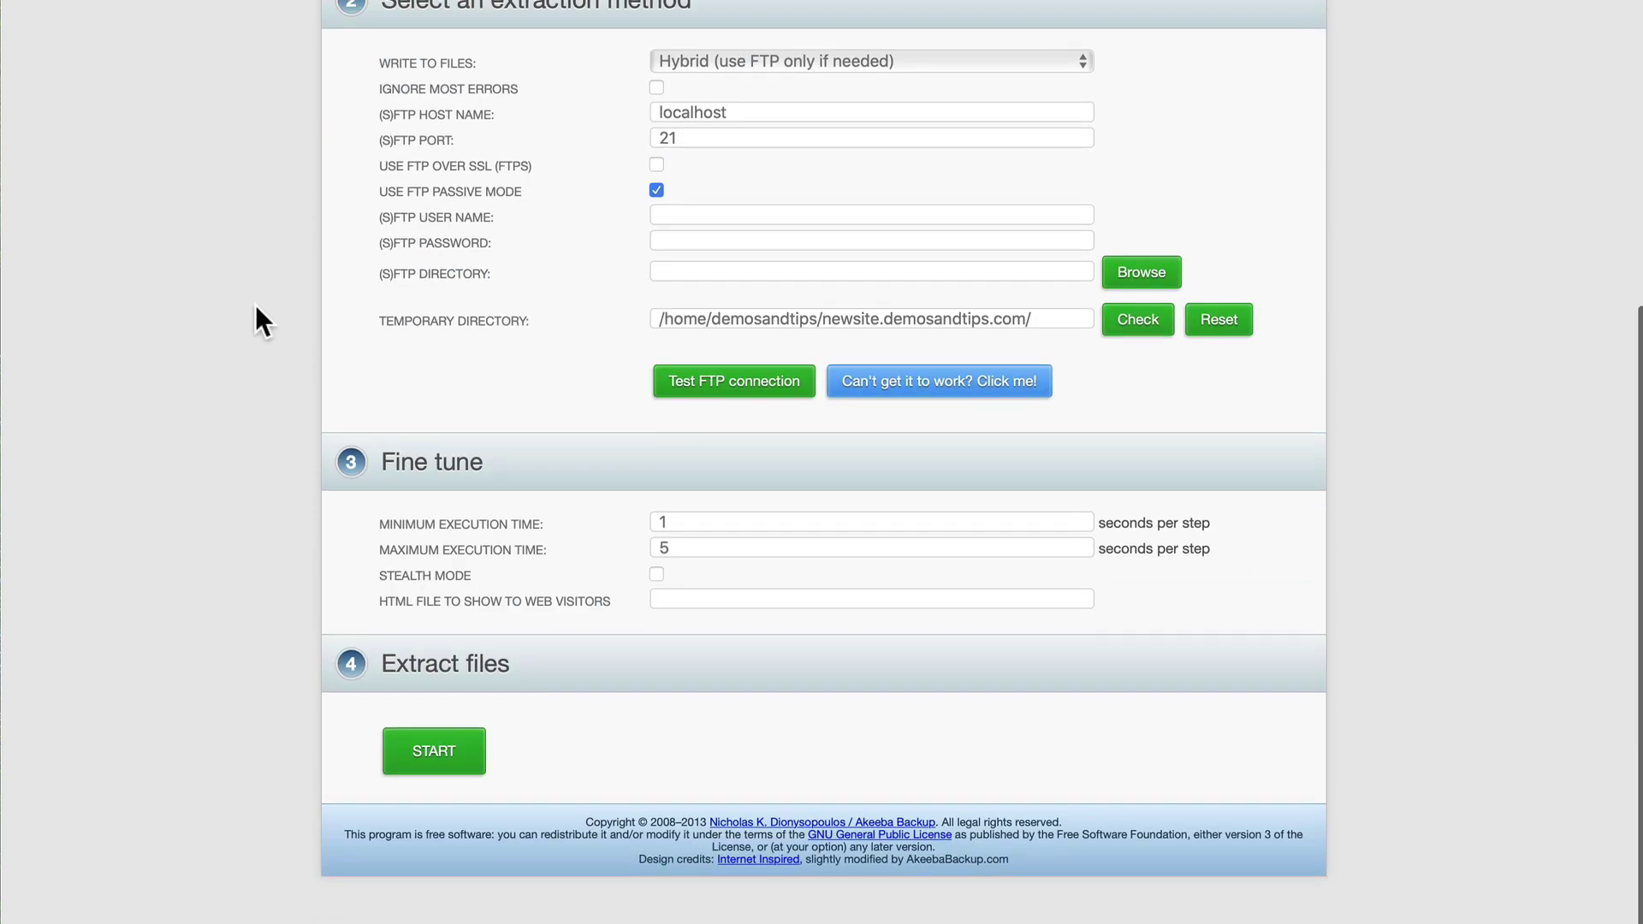
{"action": "left_click", "coordinate": [441, 755]}
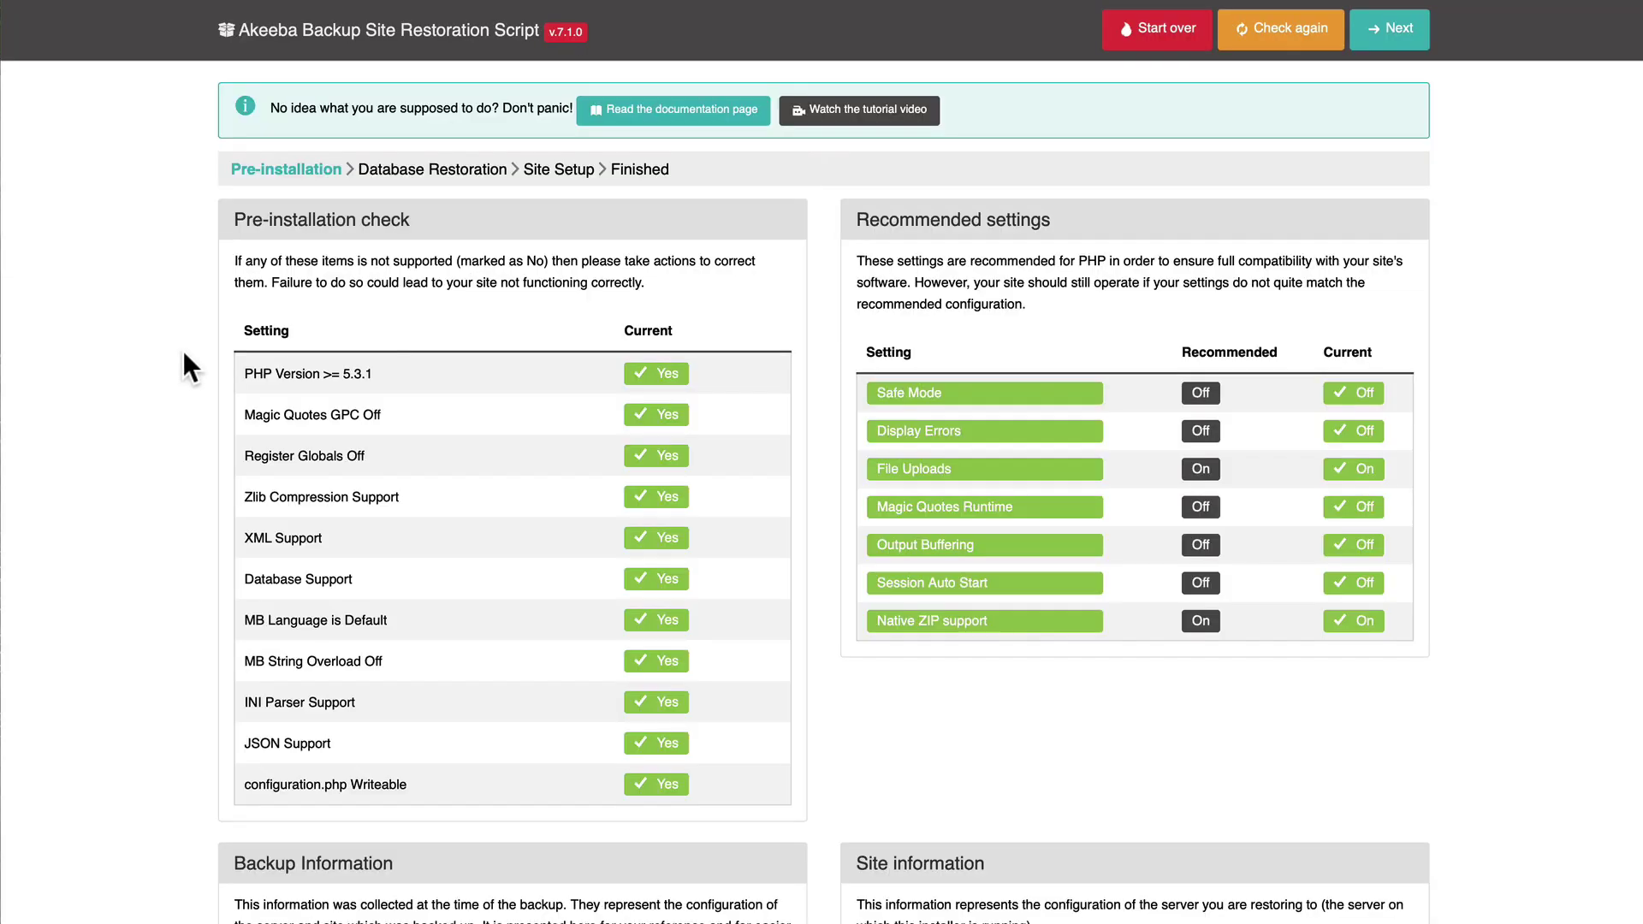
{"action": "scroll", "coordinate": [182, 351], "scroll_direction": "down", "scroll_amount": 1}
{"action": "scroll", "coordinate": [183, 351], "scroll_direction": "down", "scroll_amount": 2}
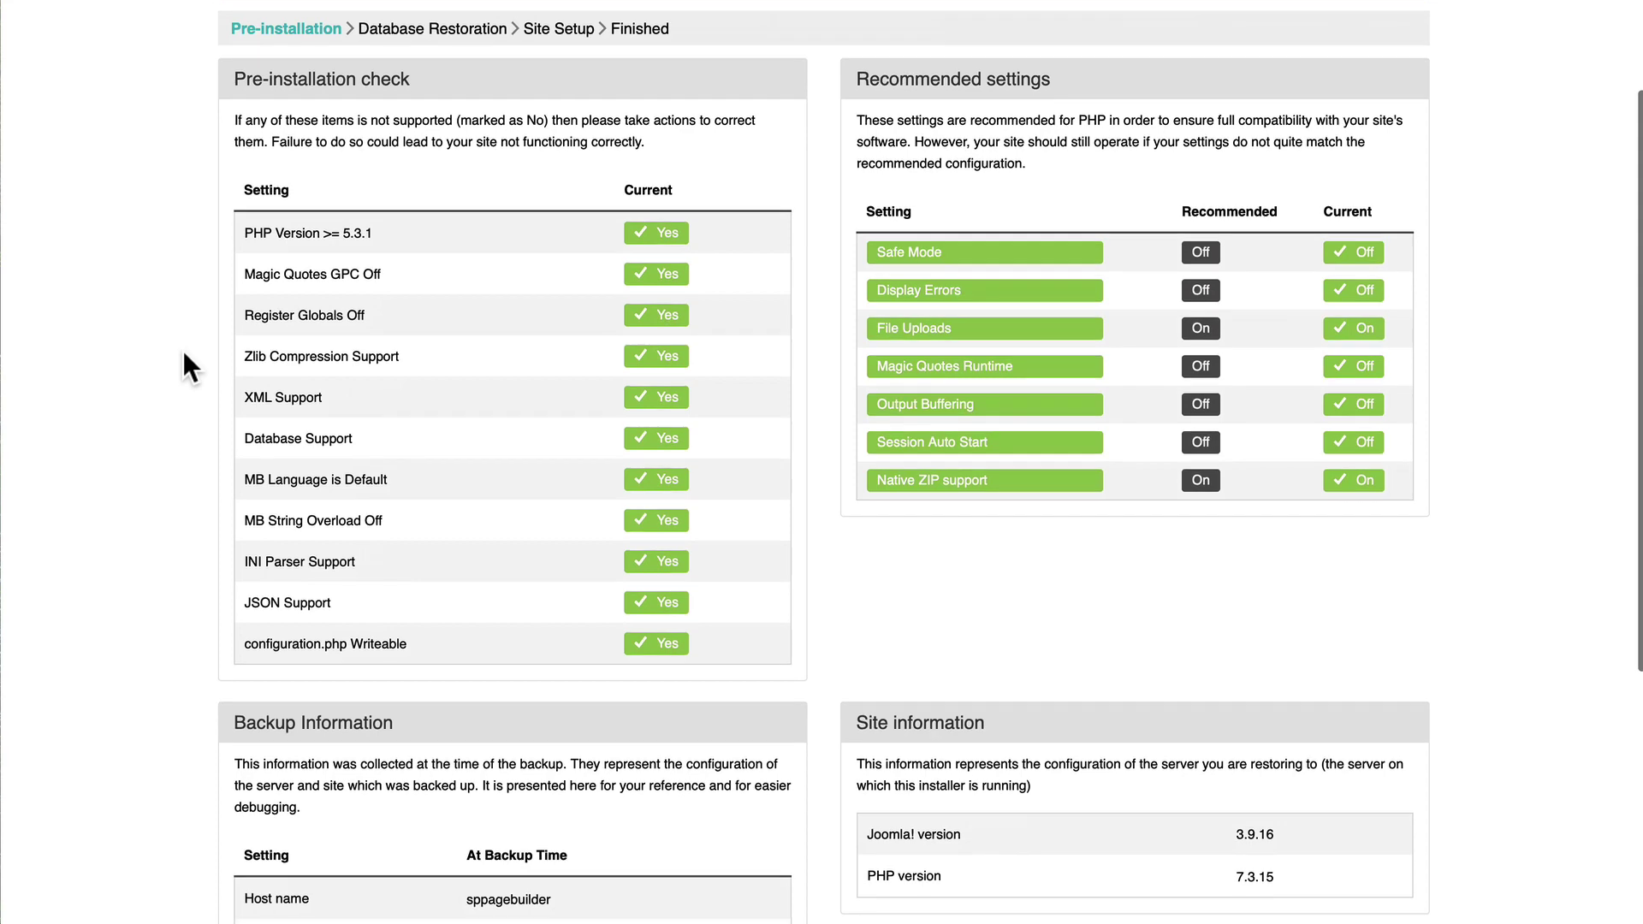
{"action": "scroll", "coordinate": [182, 351], "scroll_direction": "up", "scroll_amount": 3}
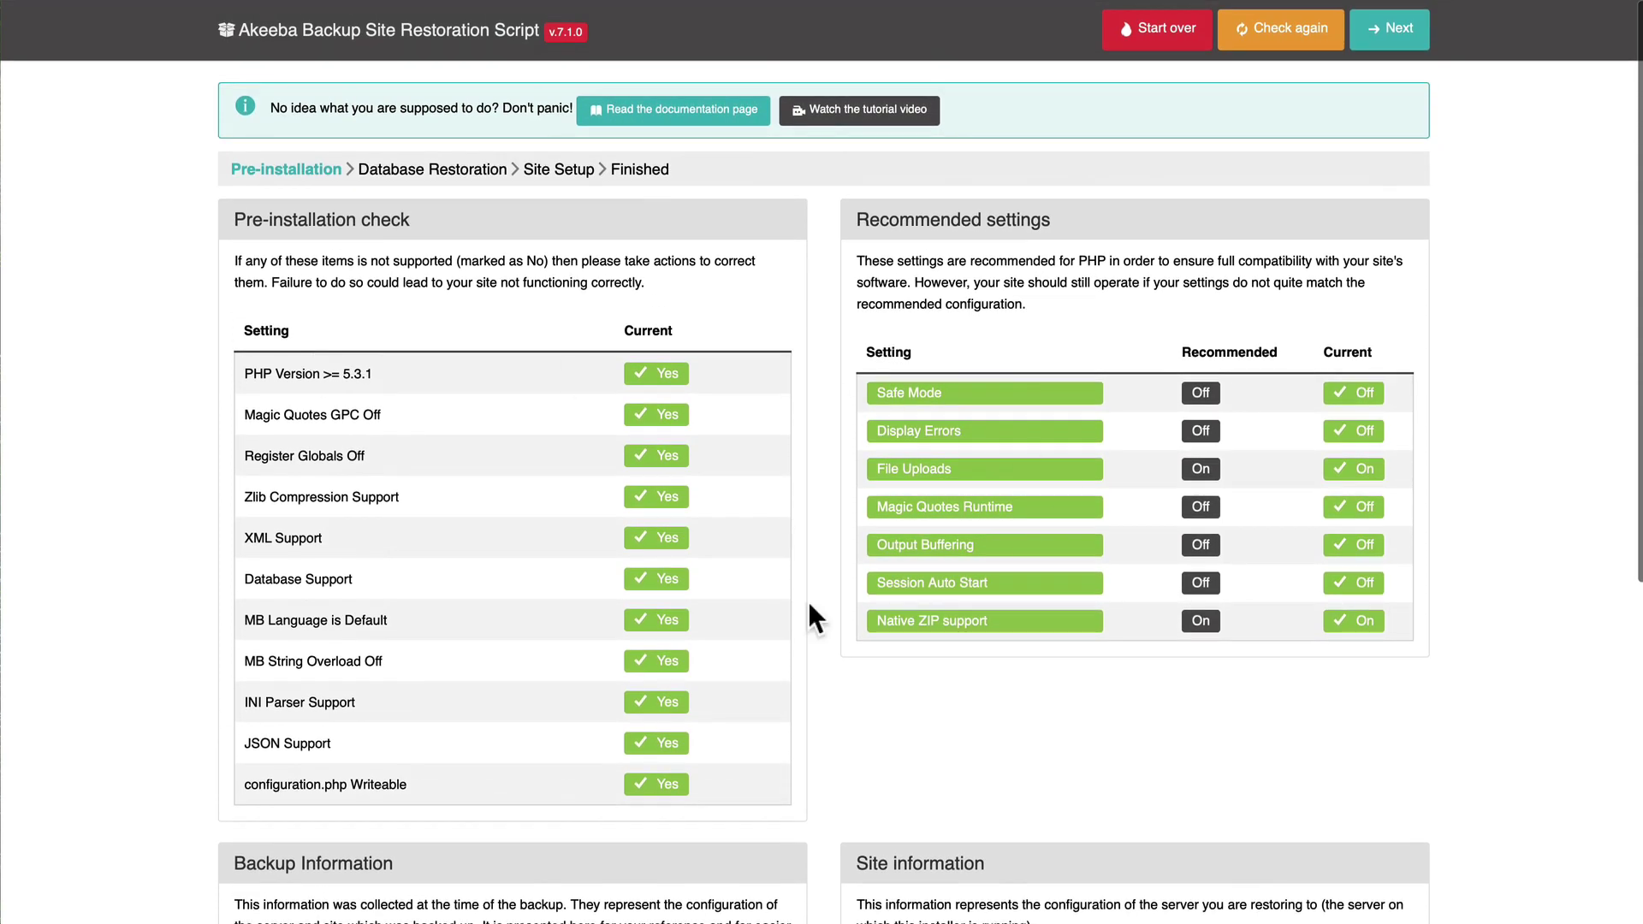
{"action": "left_click", "coordinate": [1389, 29]}
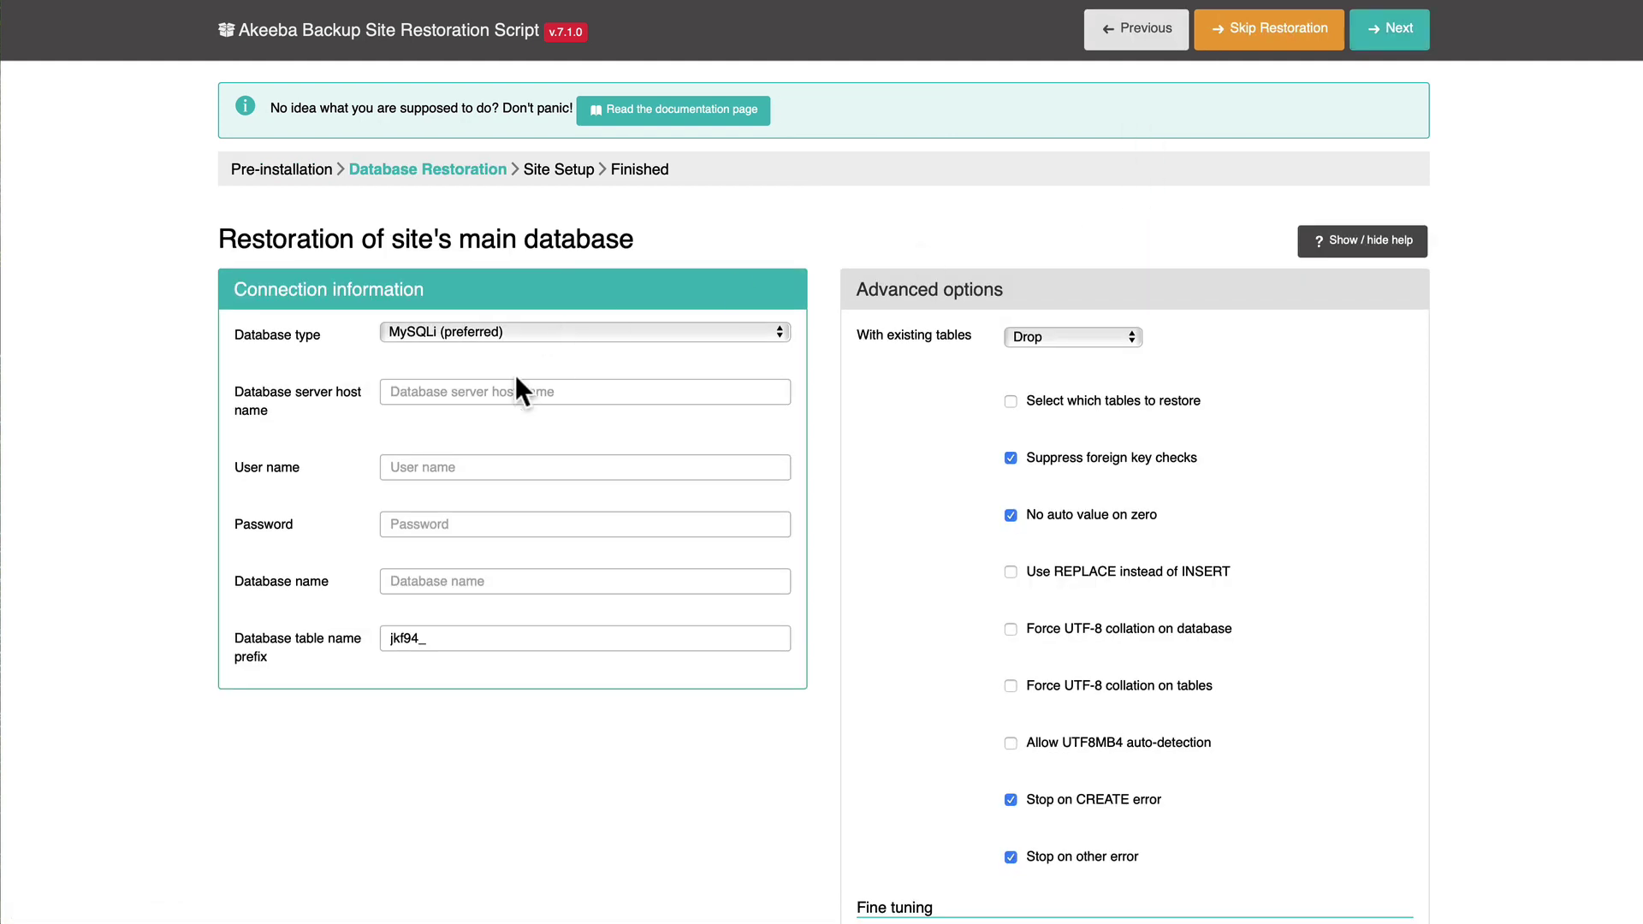
Restore the database on host localhost using the new database's name, user and password.
{"action": "left_click", "coordinate": [452, 398]}
{"action": "type", "text": "localh"}
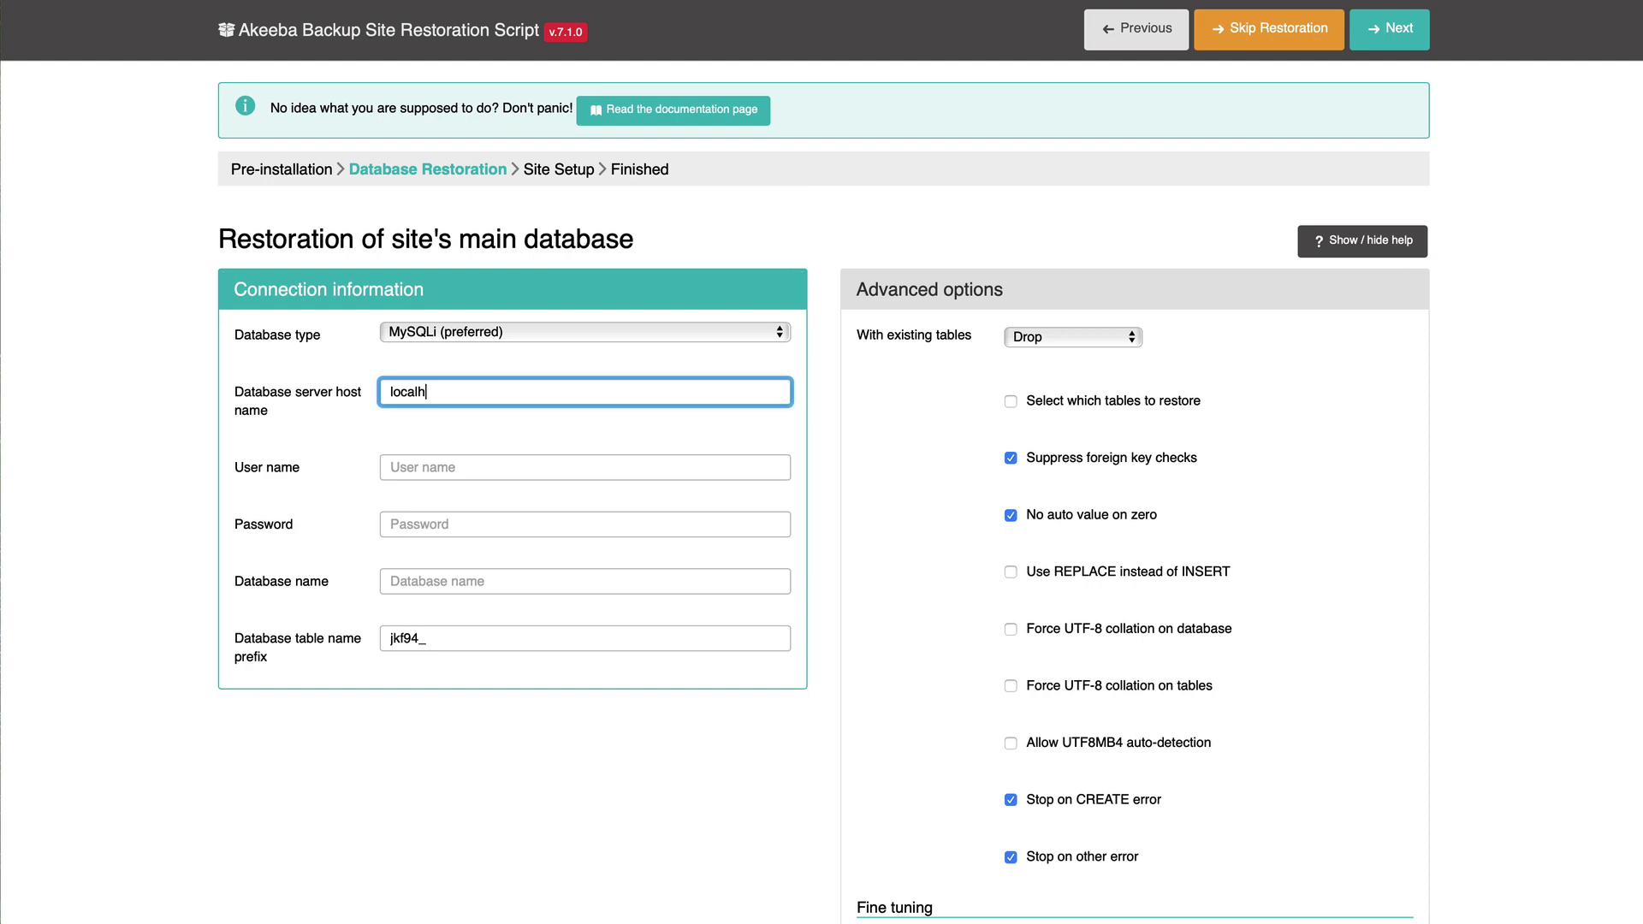
{"action": "left_click", "coordinate": [1388, 29]}
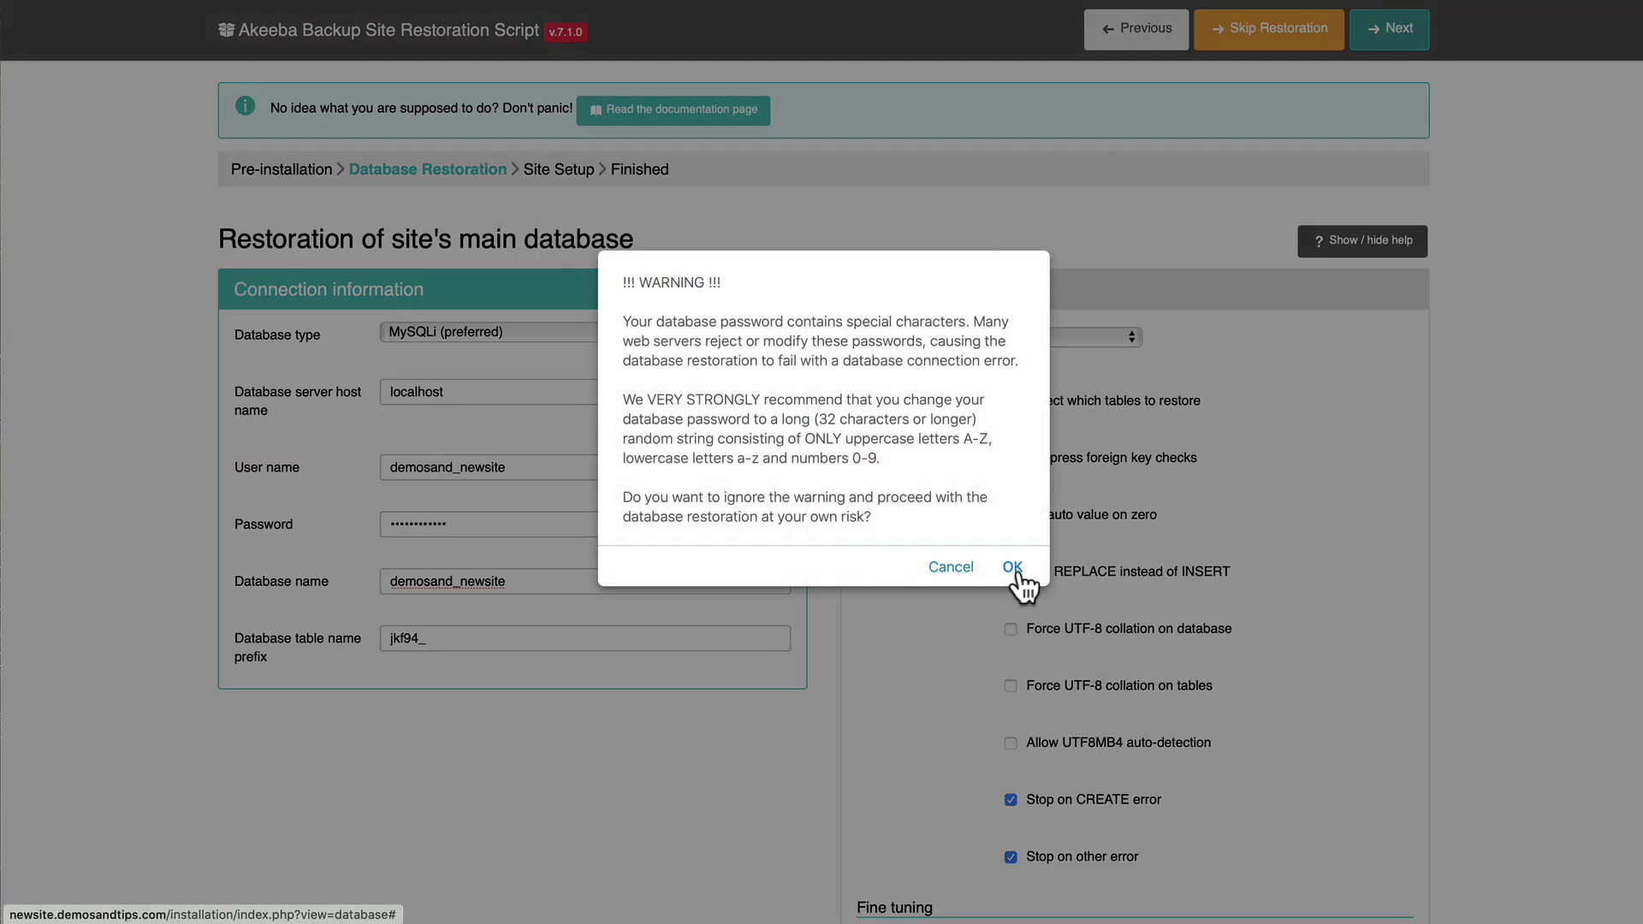
{"action": "left_click", "coordinate": [1010, 570]}
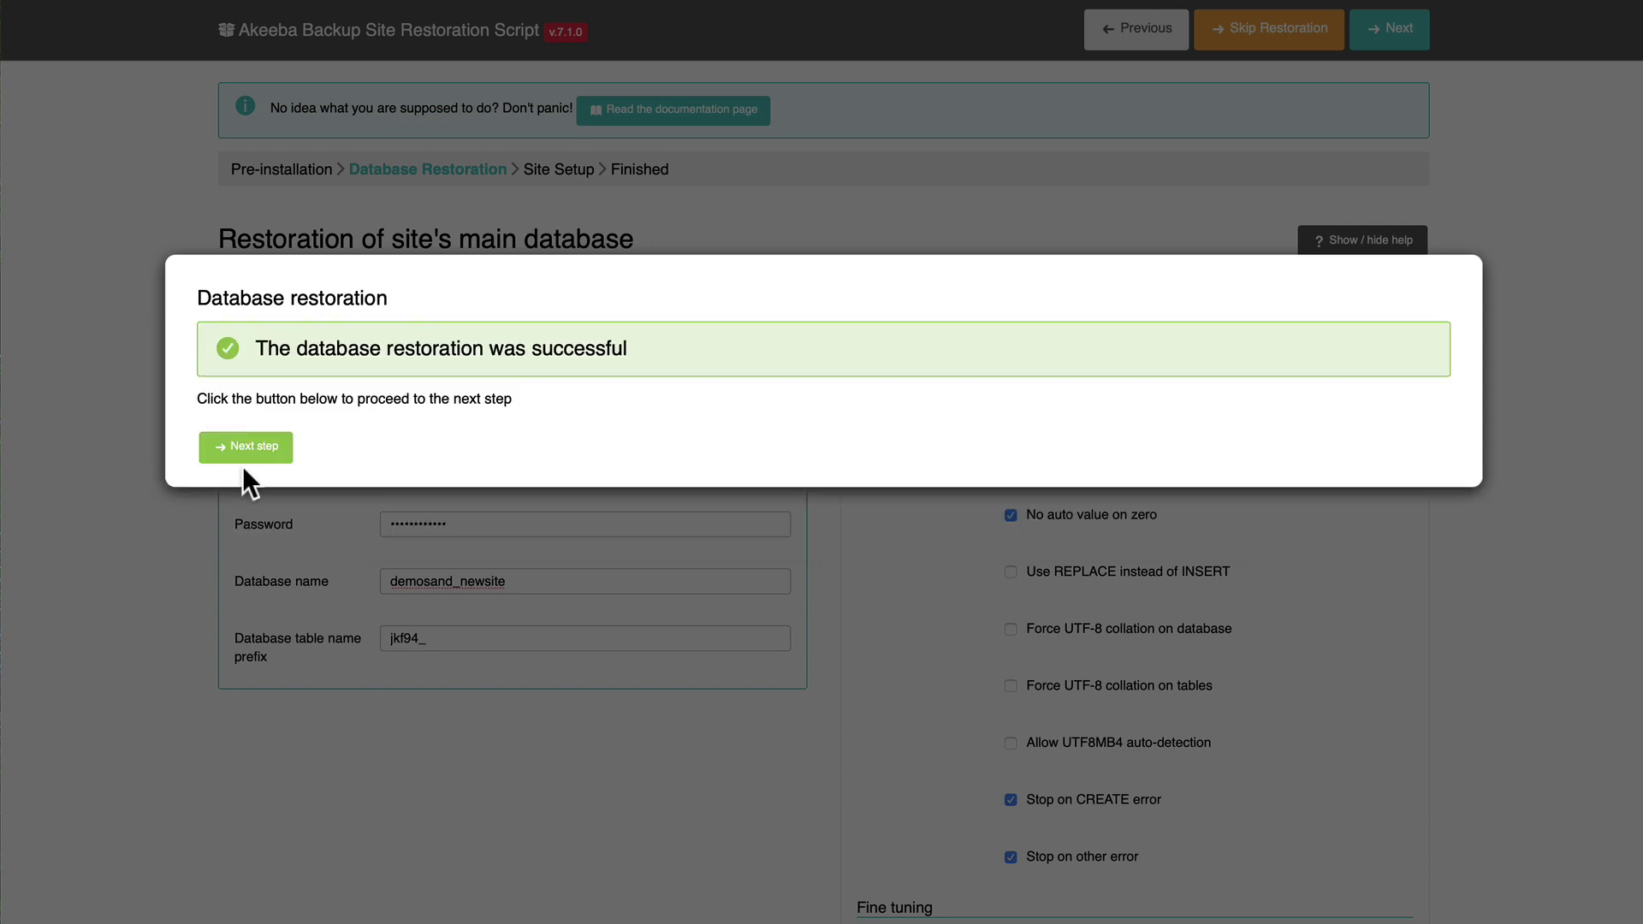
{"action": "left_click", "coordinate": [249, 454]}
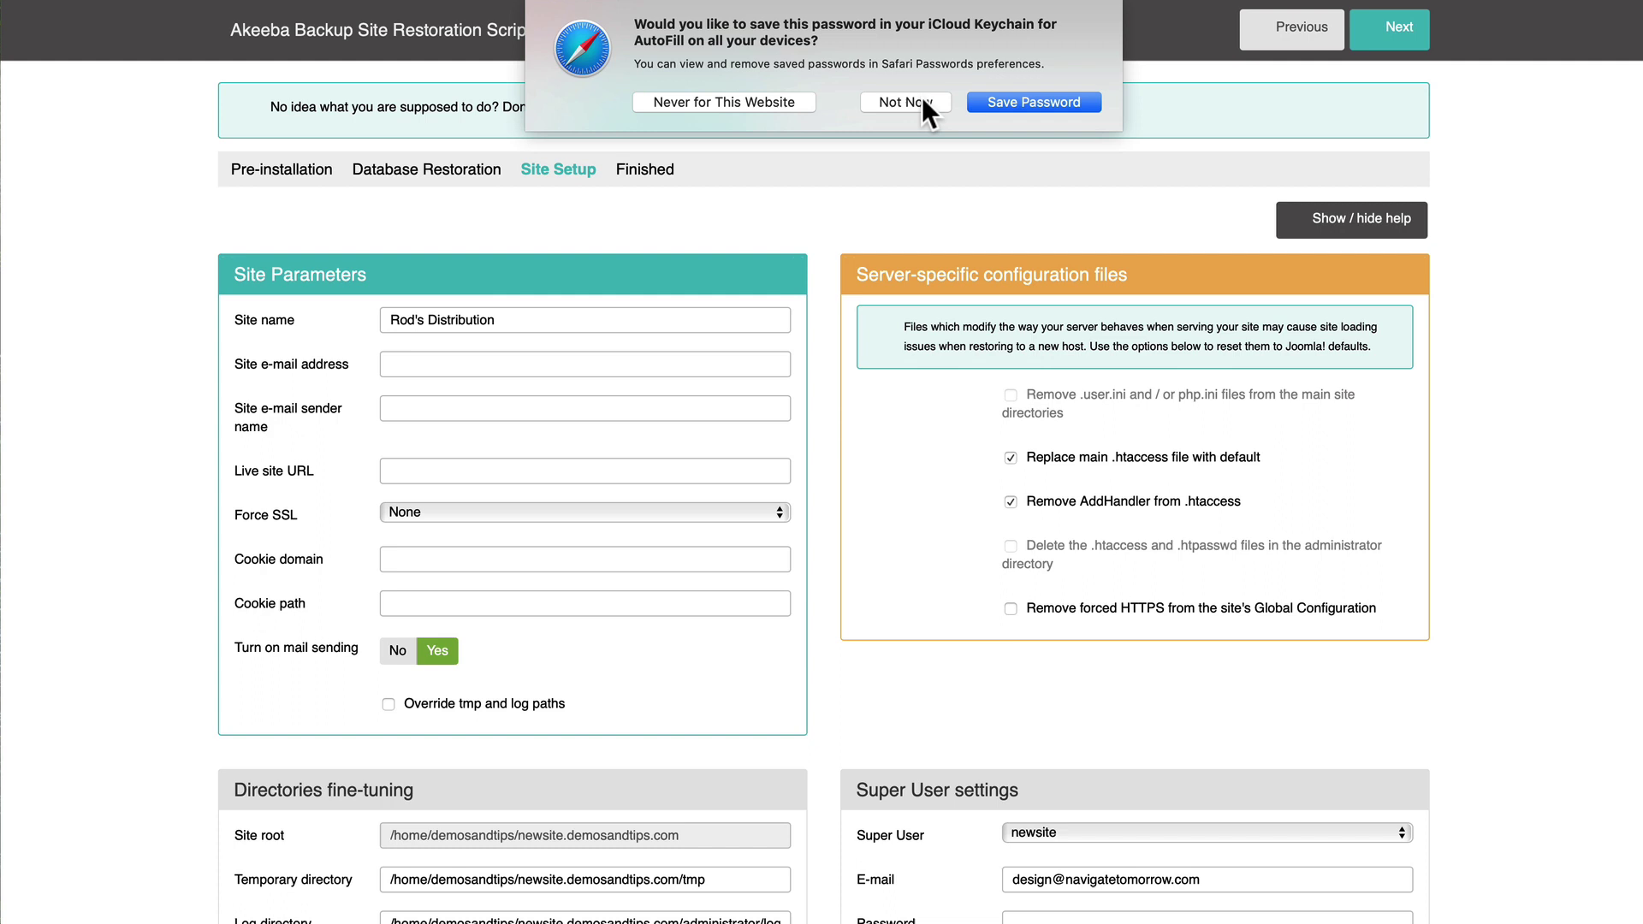
Decline saving the password, accept Site Setup unchanged, and close the finished installer.
{"action": "left_click", "coordinate": [907, 102]}
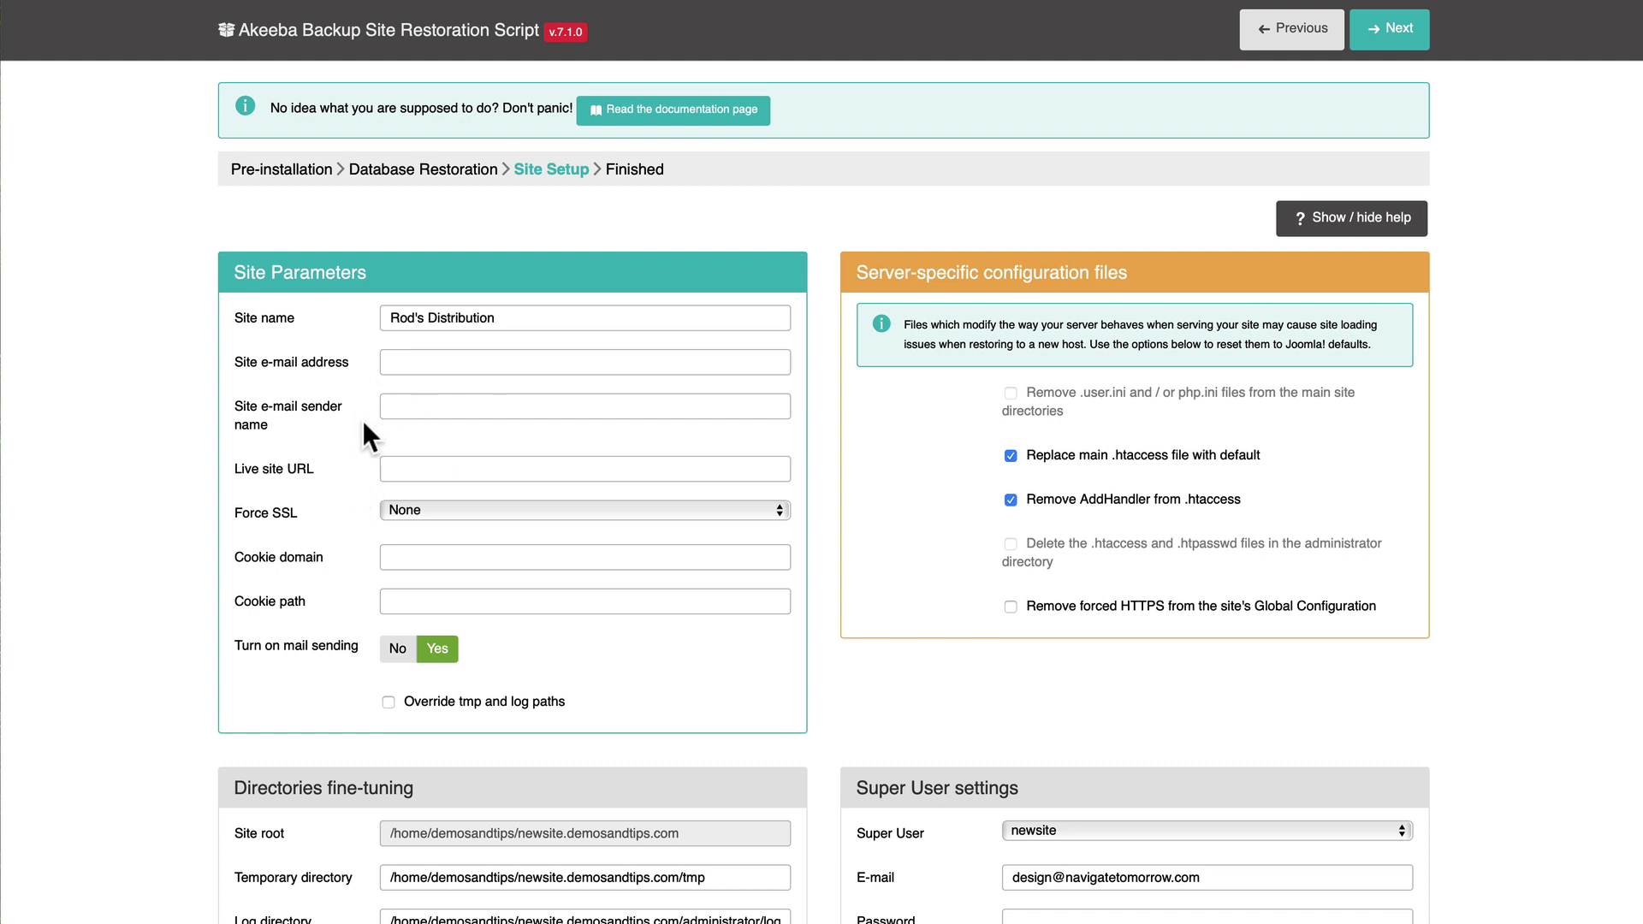
{"action": "scroll", "coordinate": [362, 419], "scroll_direction": "down", "scroll_amount": 5}
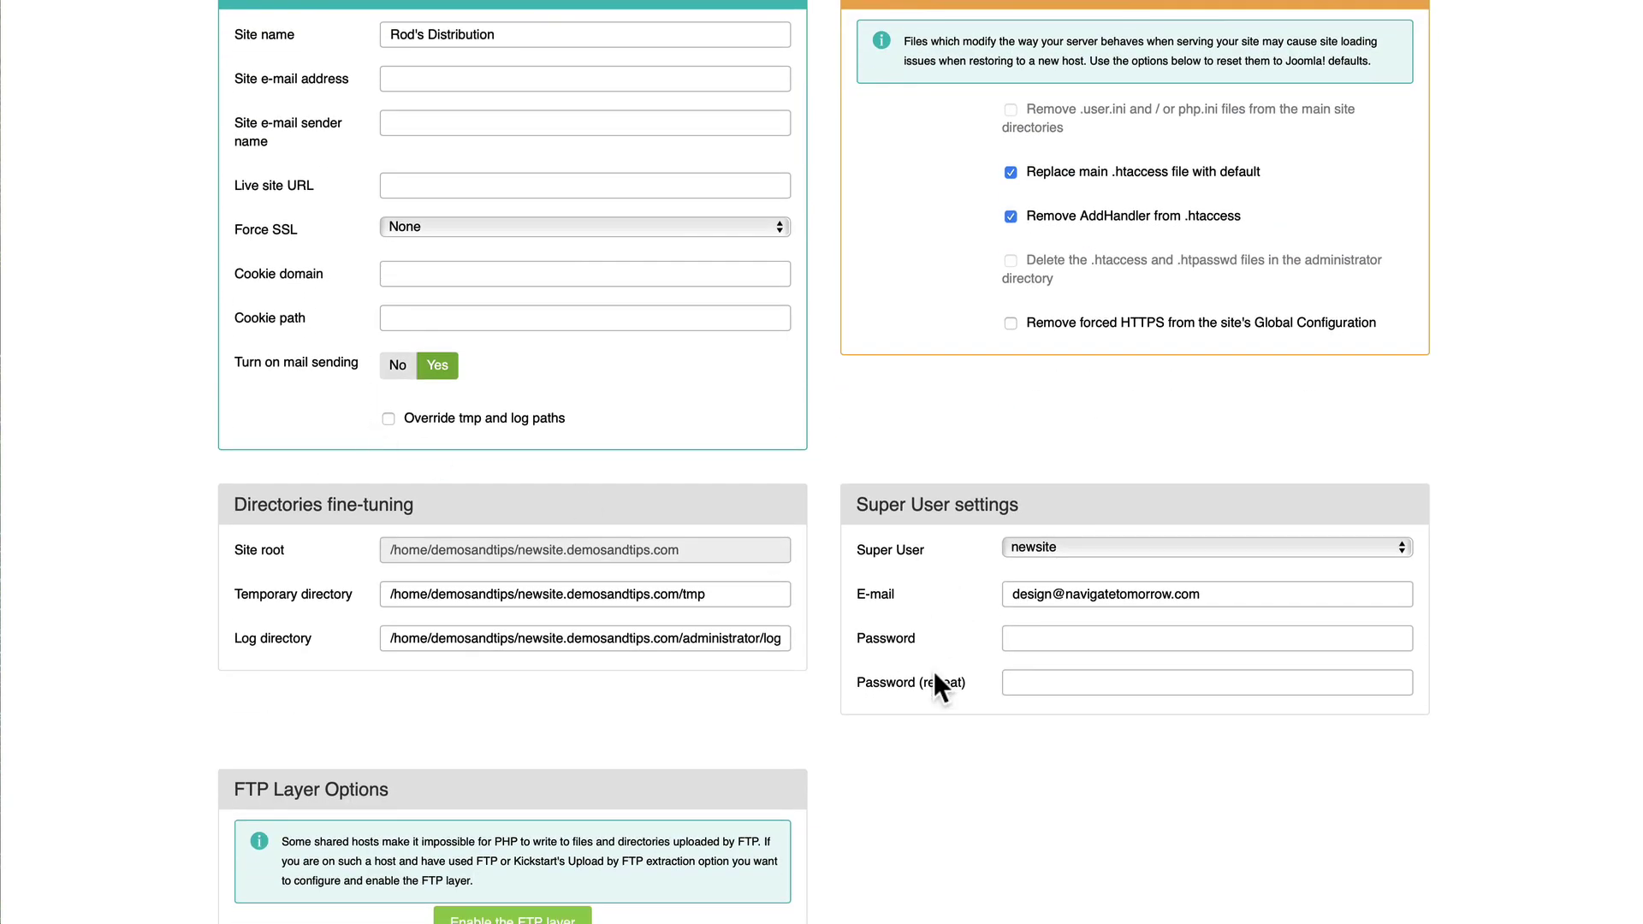
{"action": "scroll", "coordinate": [1122, 402], "scroll_direction": "up", "scroll_amount": 5}
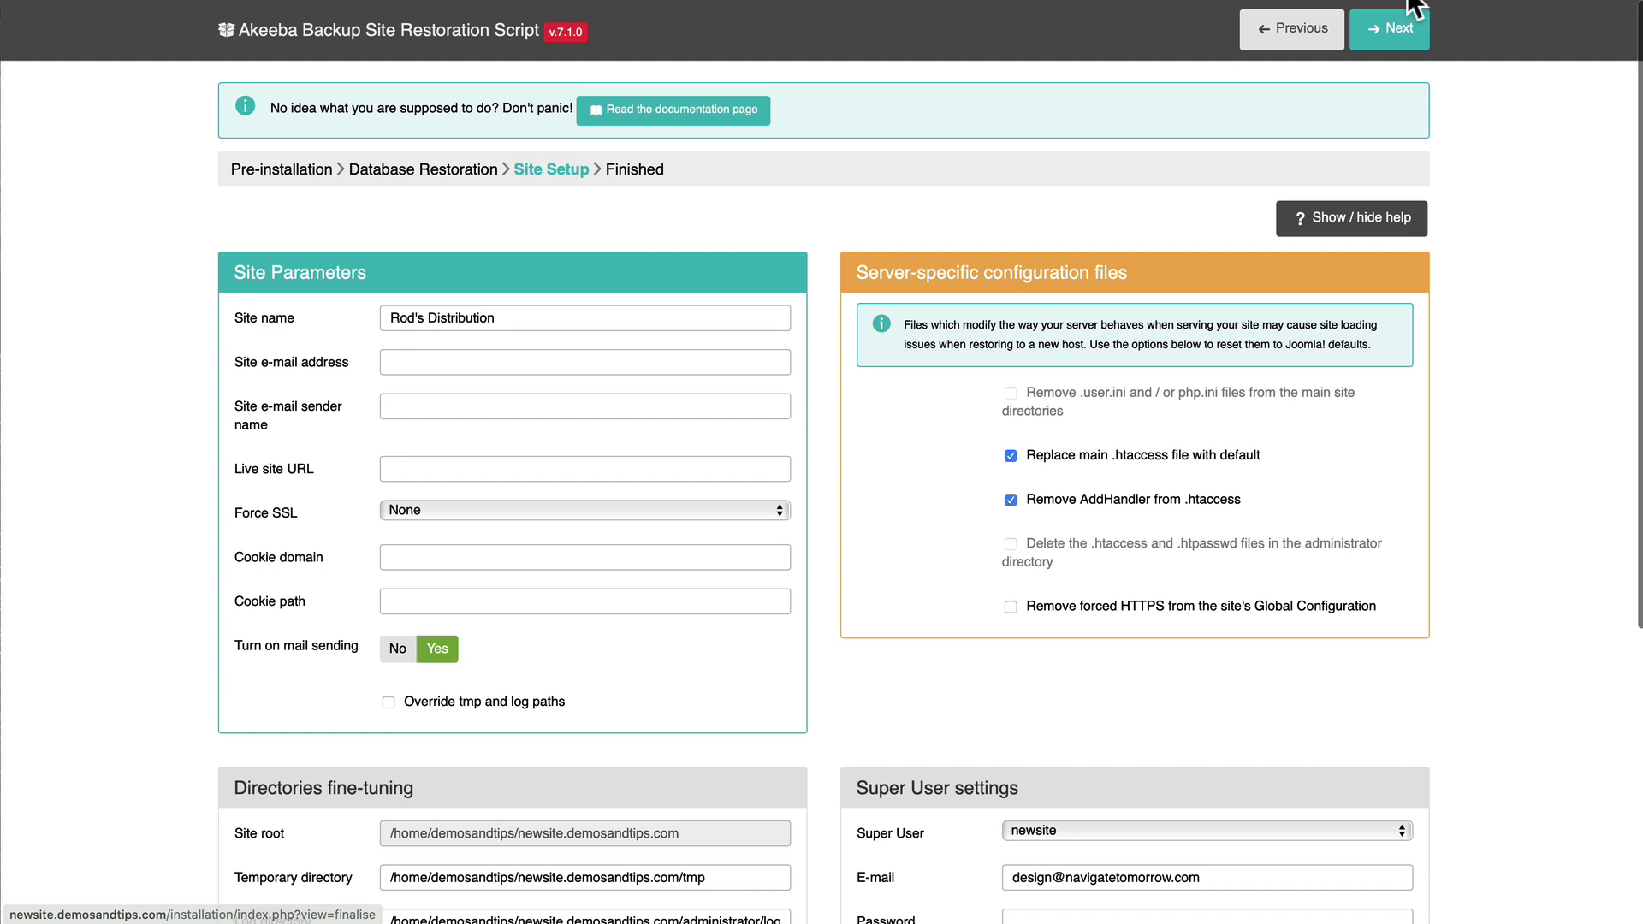
{"action": "left_click", "coordinate": [1389, 29]}
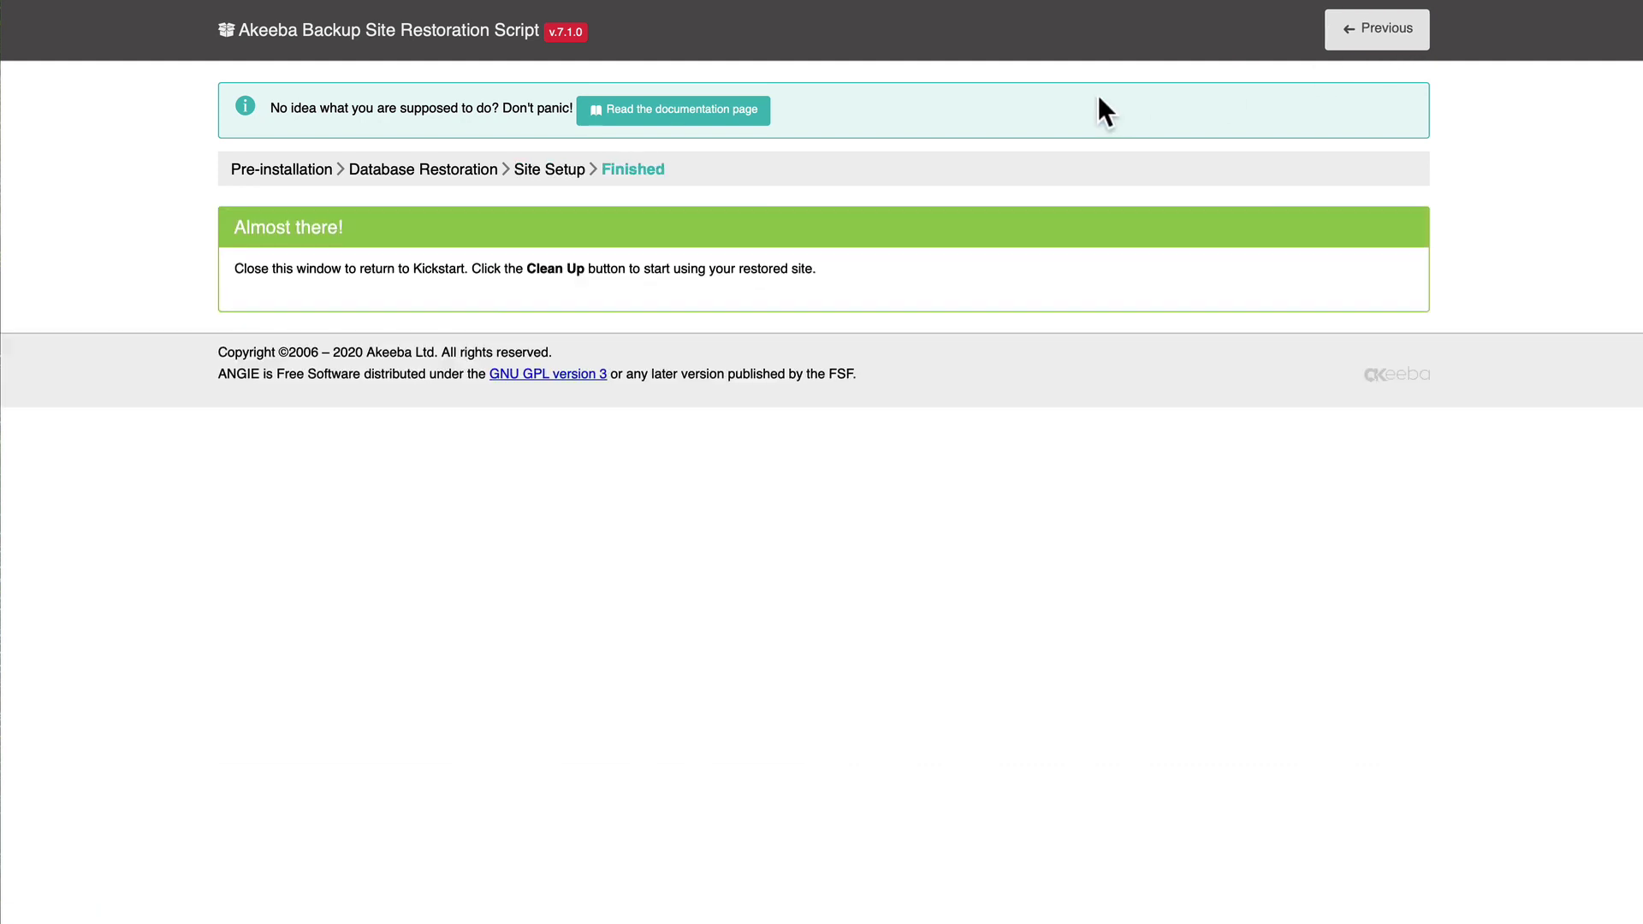
{"action": "key", "text": "super+w"}
Clean up the restoration files and open the restored site's administrator back-end.
{"action": "left_click", "coordinate": [369, 254]}
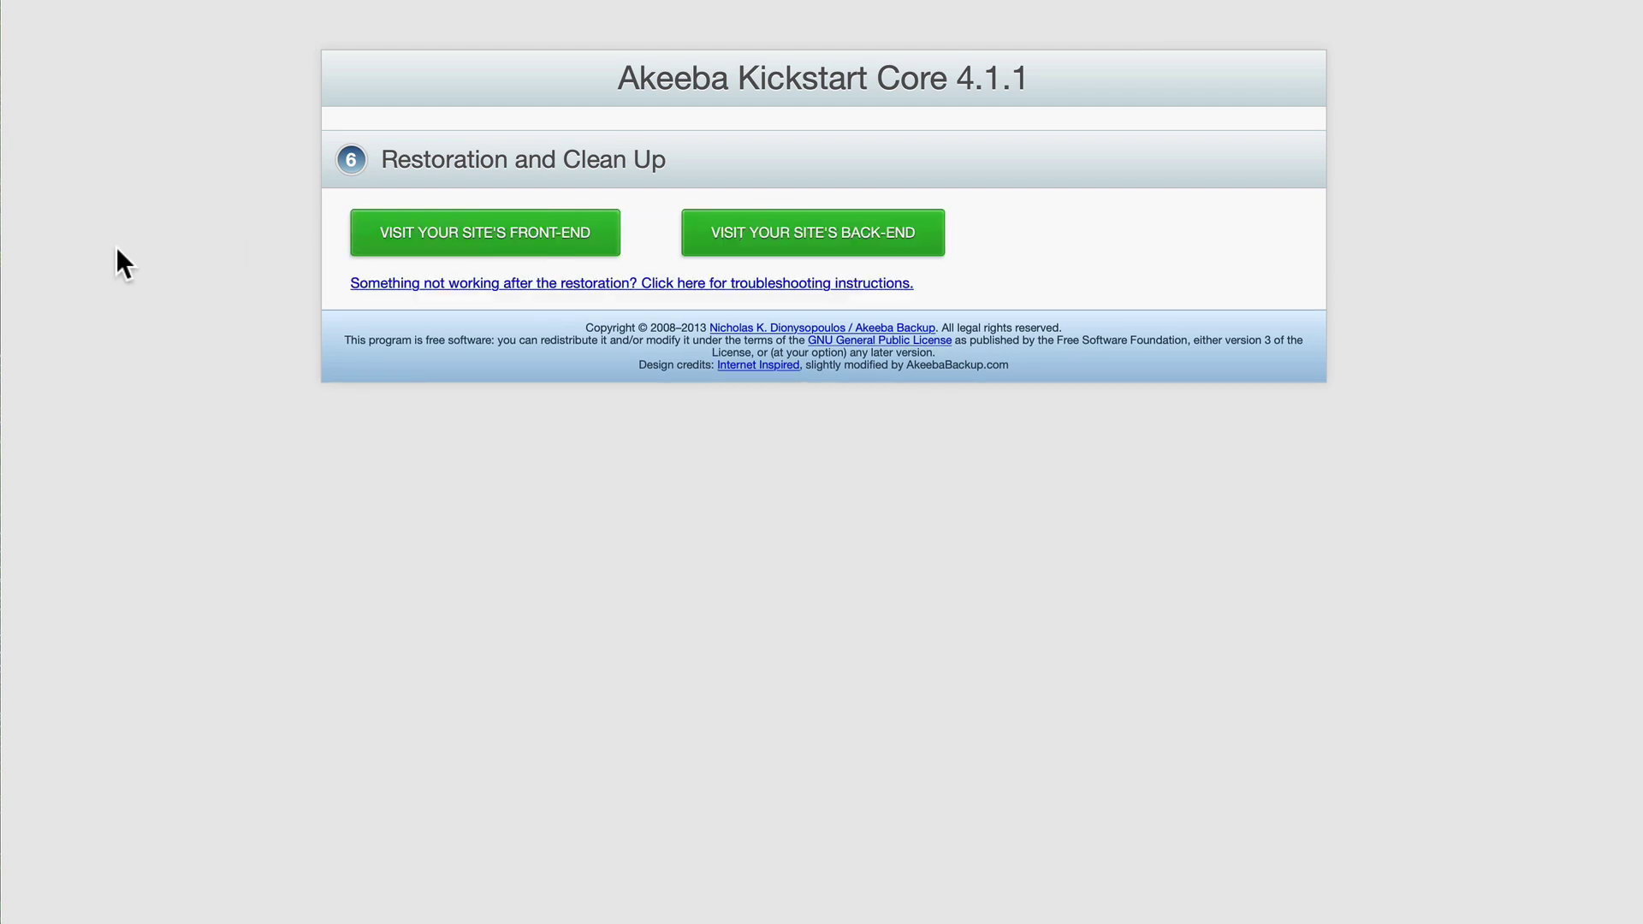
{"action": "left_click", "coordinate": [721, 249]}
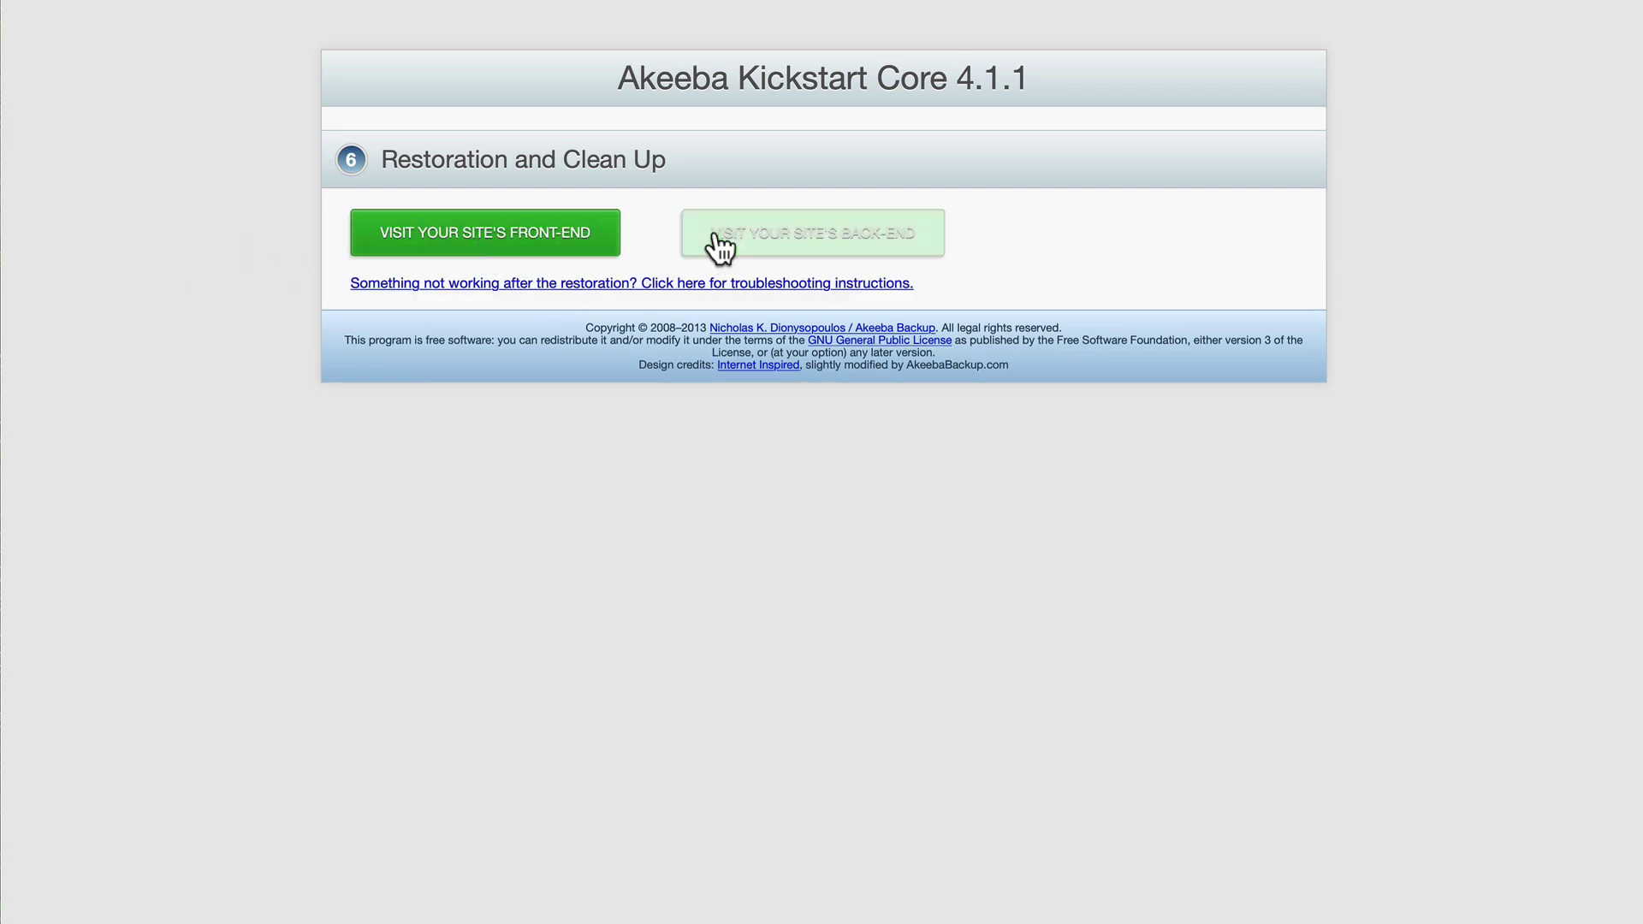